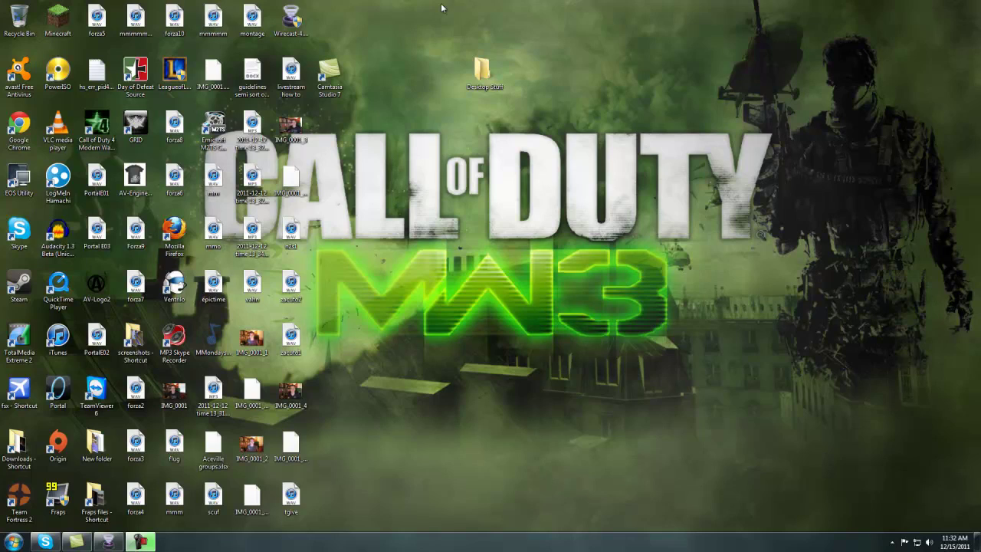
# Move the Camtasia Studio 7 desktop icon up into the empty top slot of its column.
pyautogui.moveTo(331, 87); pyautogui.dragTo(332, 33)
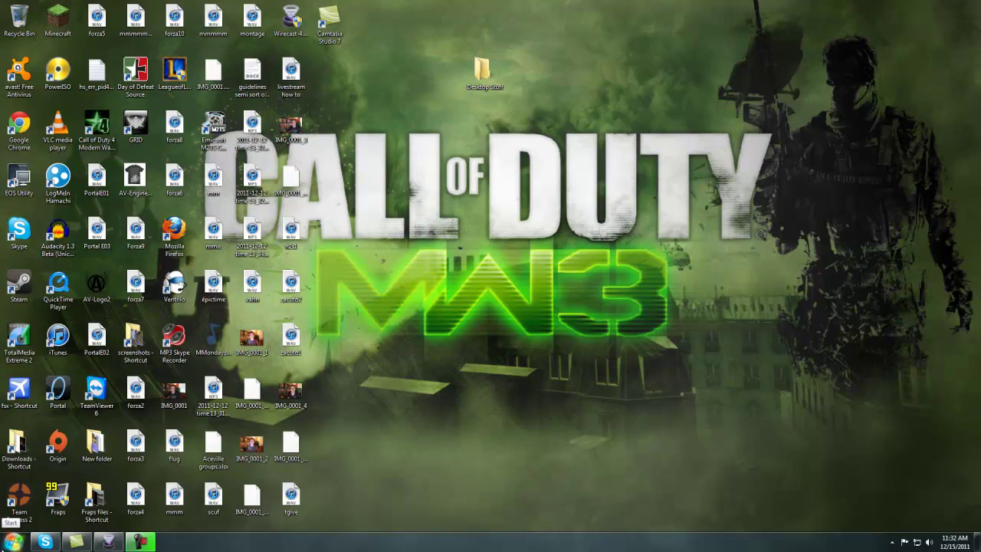
# Launch XSplit Broadcaster from the Start menu and open TotalMedia Extreme's Record Video capture module.
pyautogui.click(14, 541)
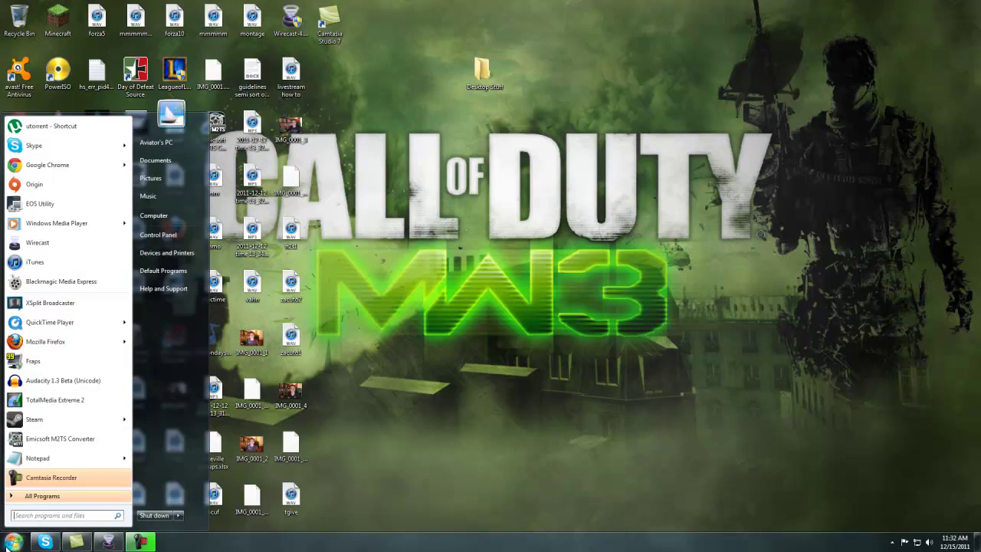
pyautogui.click(53, 303)
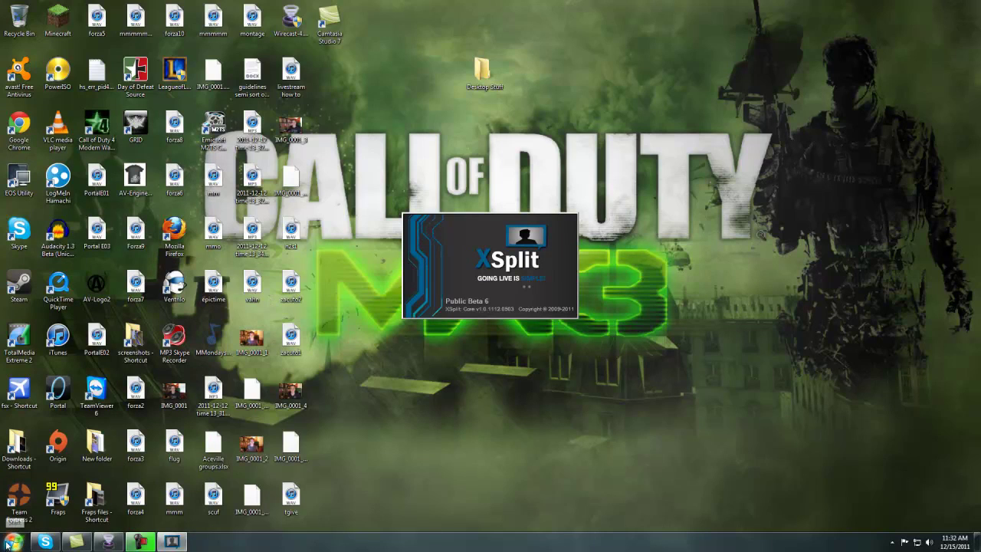
pyautogui.doubleClick(29, 325)
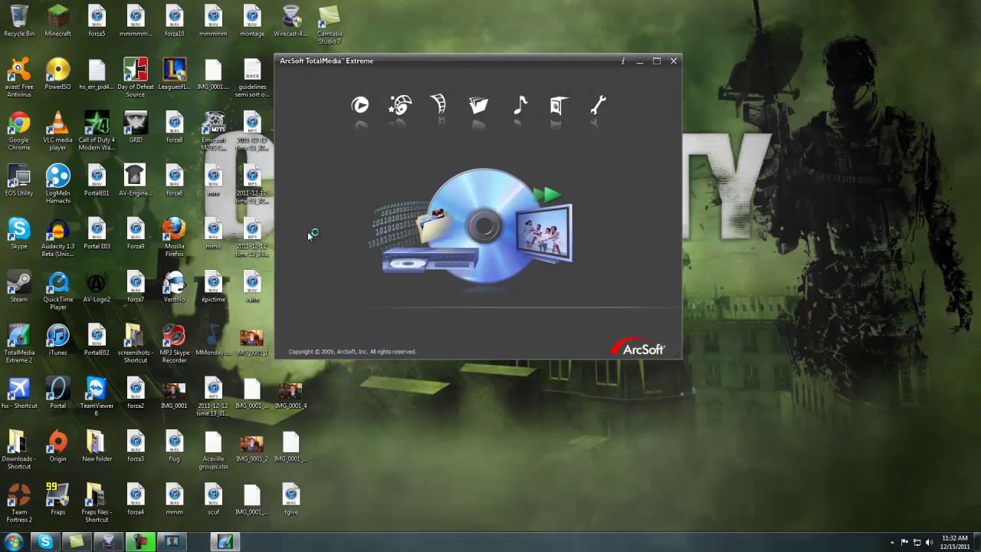
pyautogui.click(440, 104)
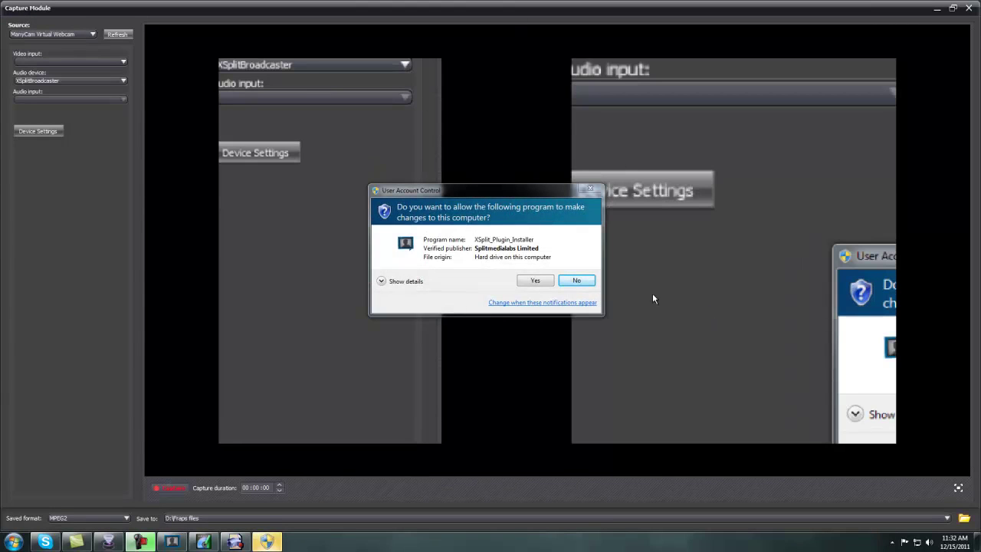
# Approve the XSplit plugin update, refresh sources, and pick Hauppauge HD PVR as the capture source.
pyautogui.click(537, 281)
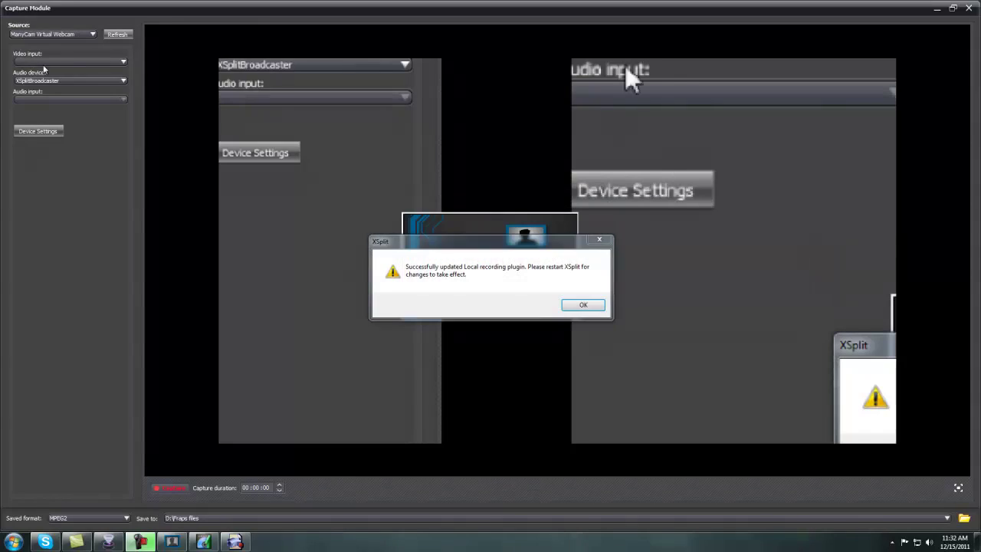
pyautogui.click(584, 305)
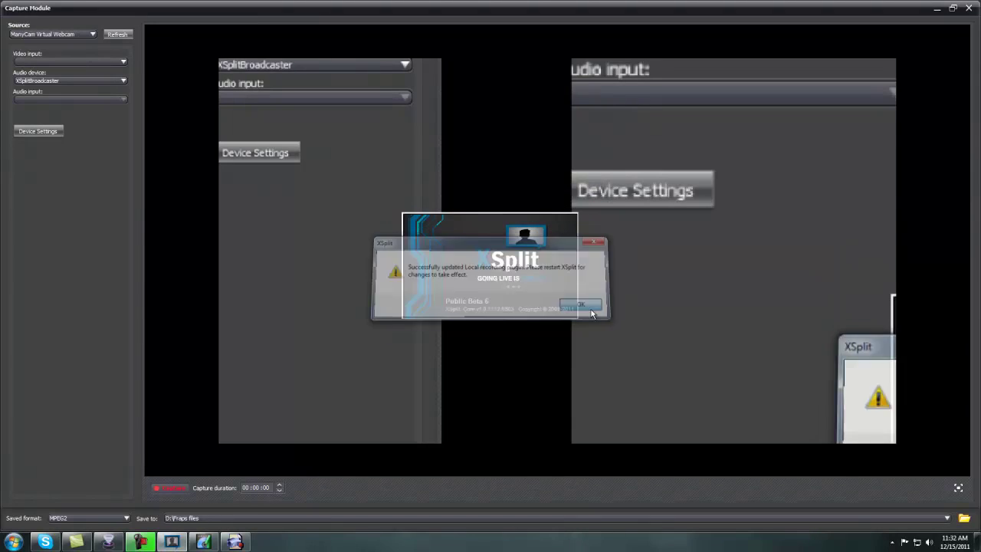
pyautogui.click(118, 34)
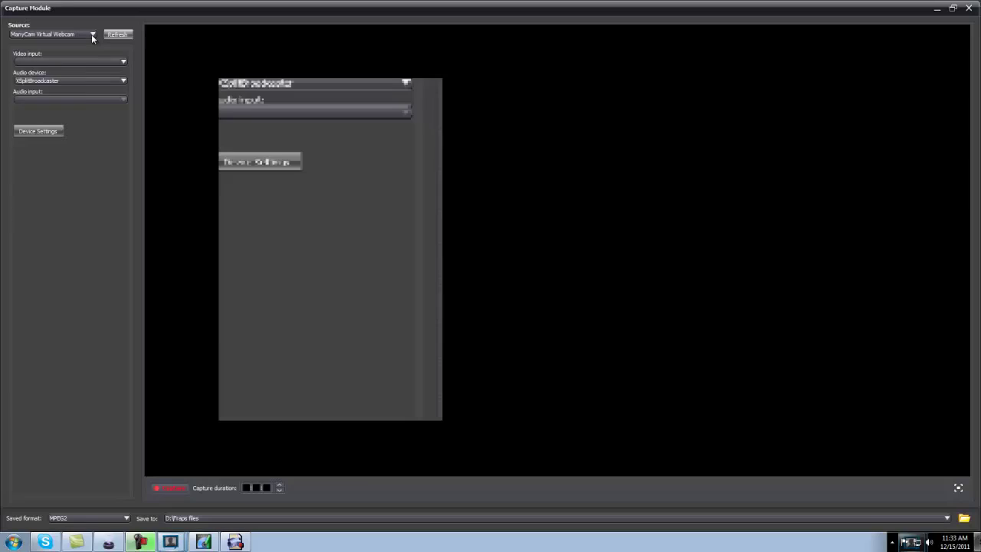
pyautogui.click(92, 34)
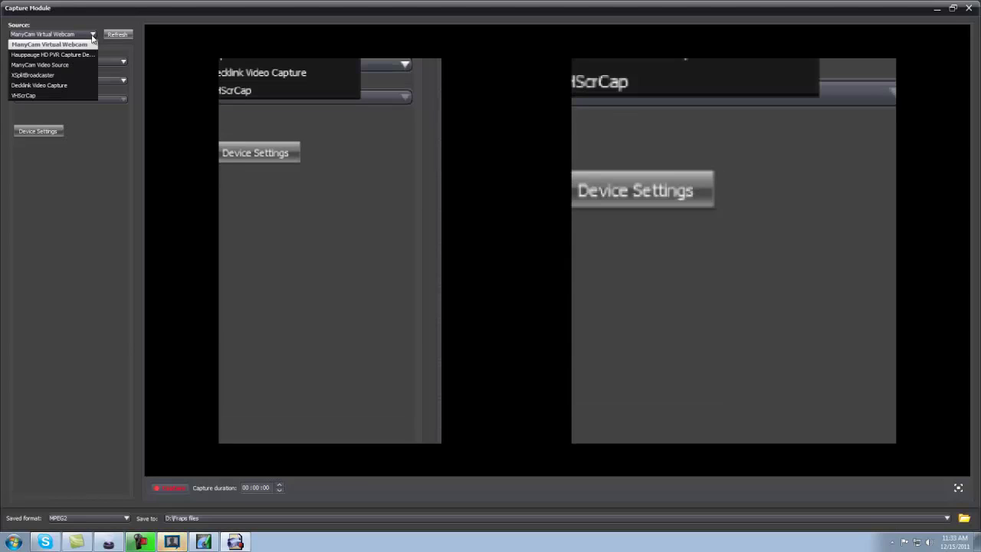
pyautogui.click(90, 62)
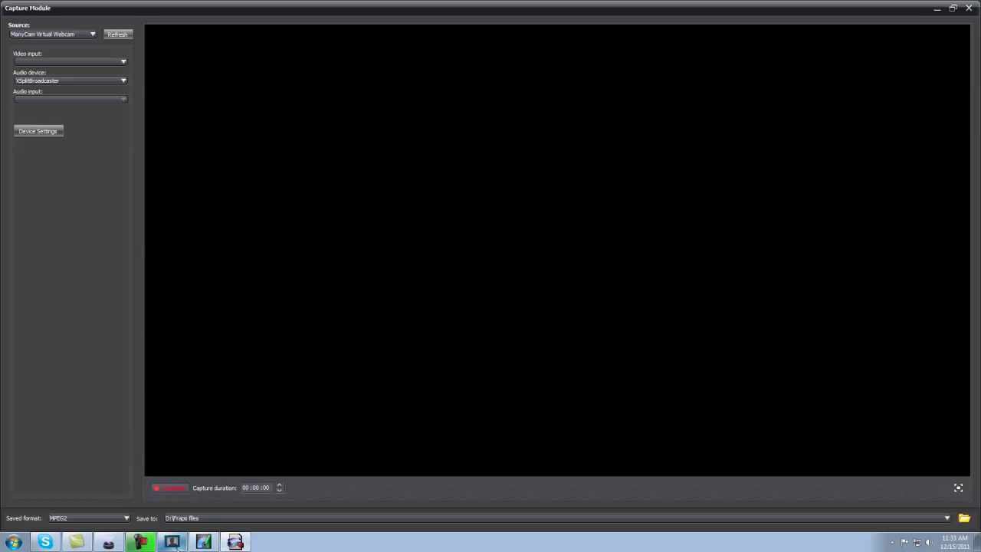
# Dismiss the Capture Module's 'device not available' error.
pyautogui.moveTo(173, 544)
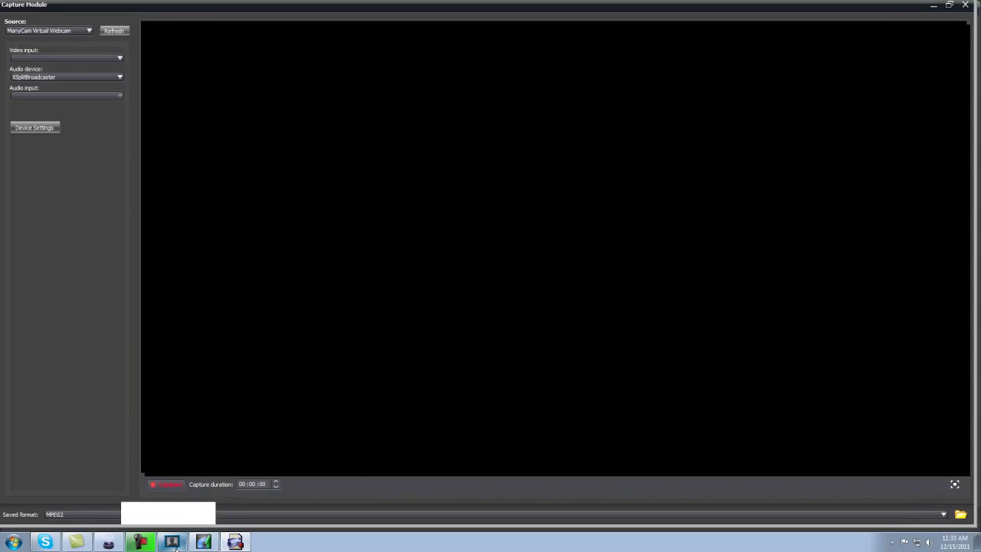
pyautogui.click(173, 544)
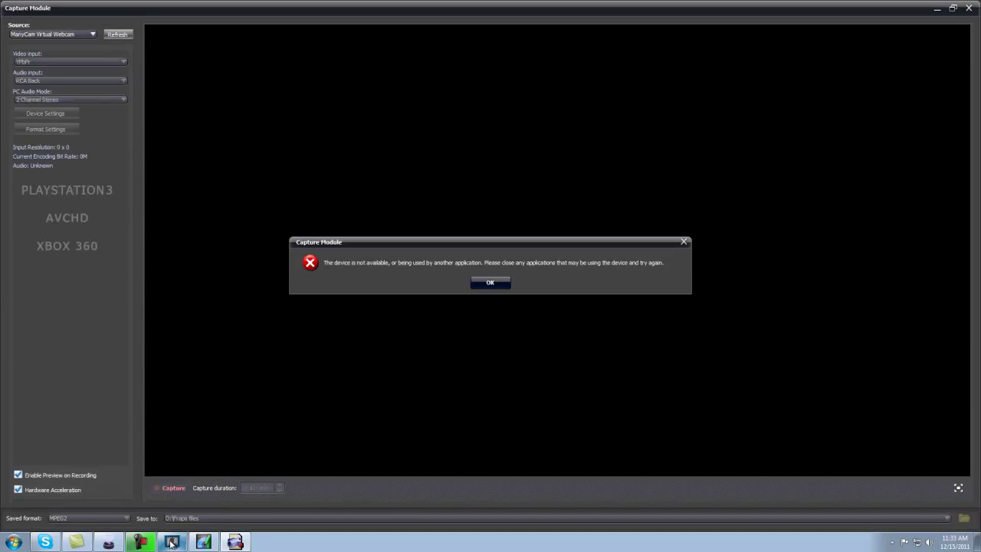
pyautogui.click(490, 282)
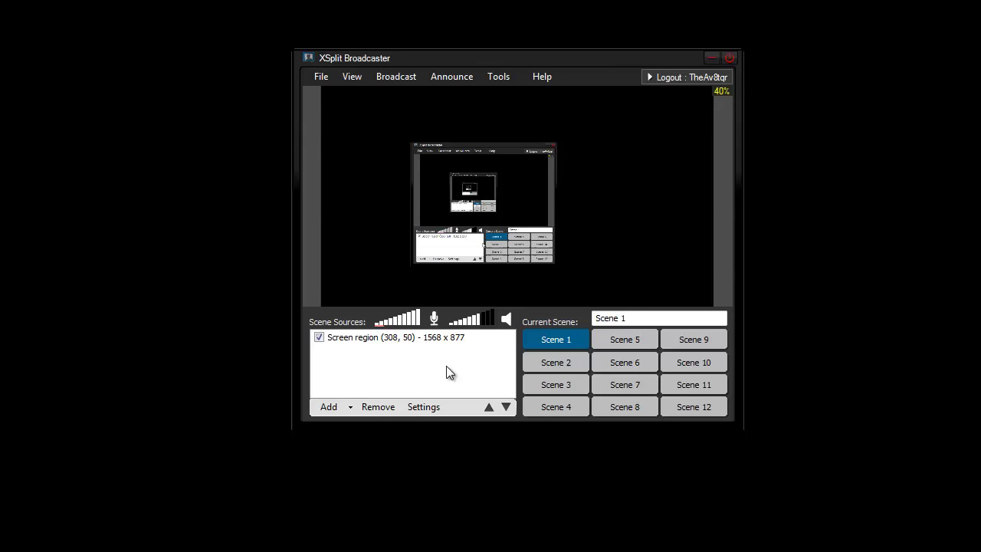
# Delete the Hauppauge source from Scene 2, then select Scene 1's screen region source.
pyautogui.click(554, 363)
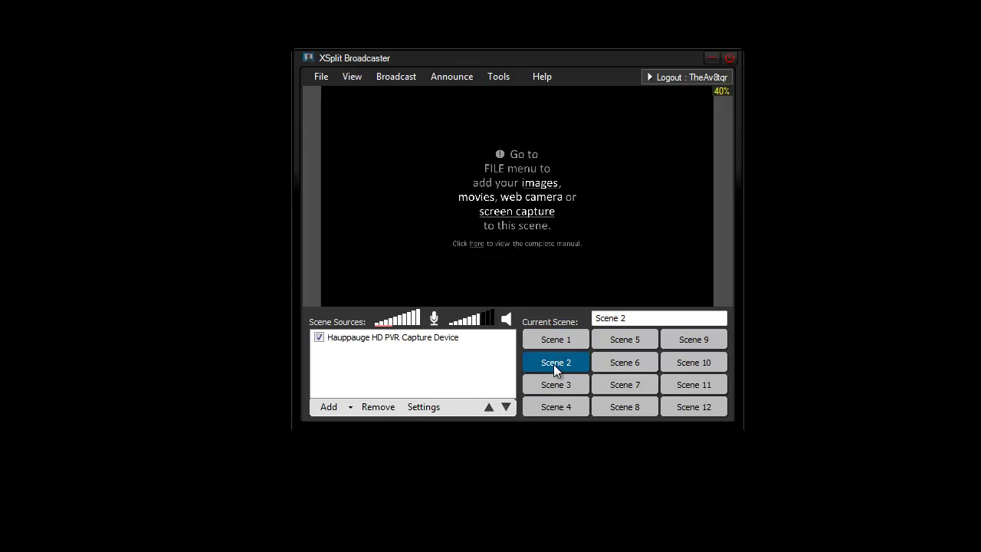
pyautogui.click(330, 338)
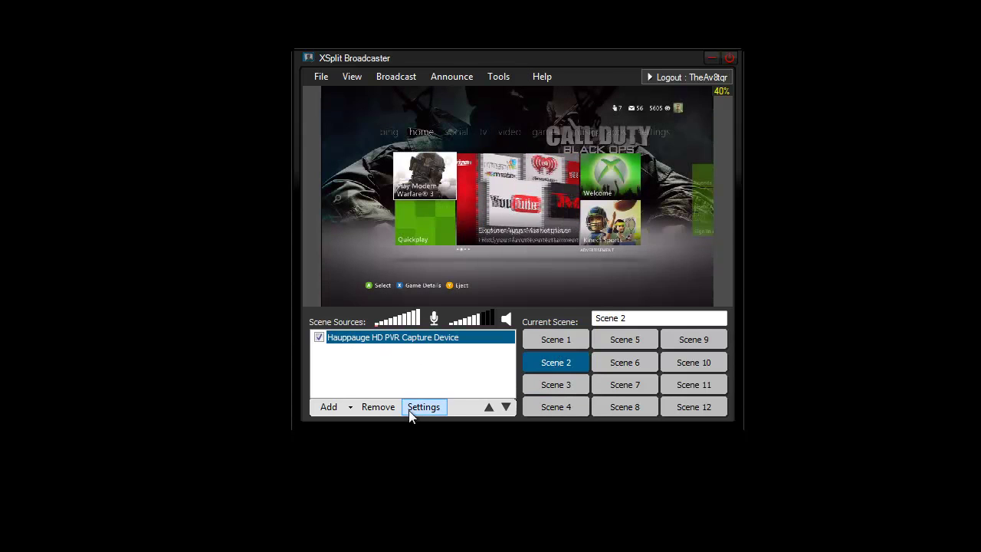
pyautogui.click(380, 407)
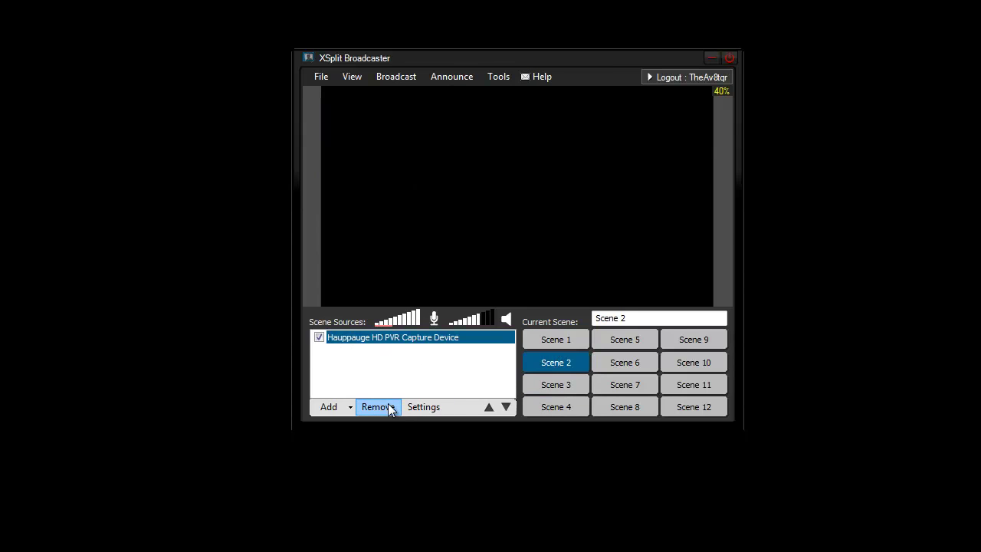
pyautogui.click(574, 344)
pyautogui.click(386, 340)
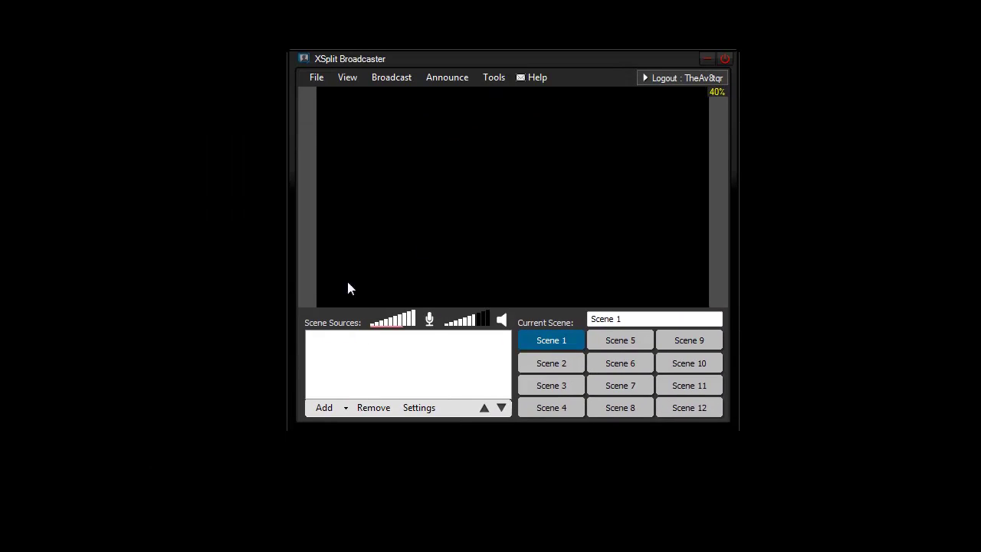
# Add a 1613 x 874 screen region covering most of the desktop to Scene 1.
pyautogui.click(326, 408)
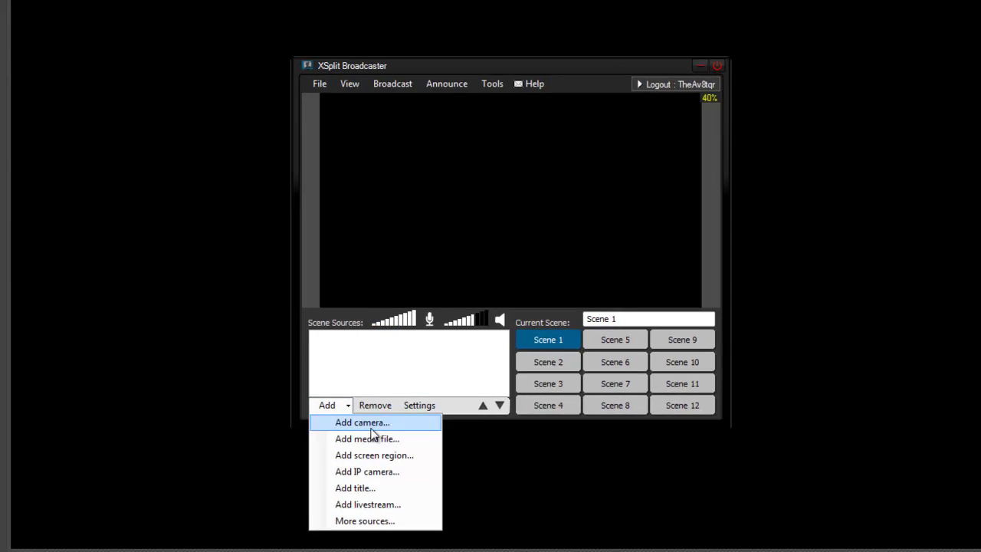
pyautogui.click(373, 459)
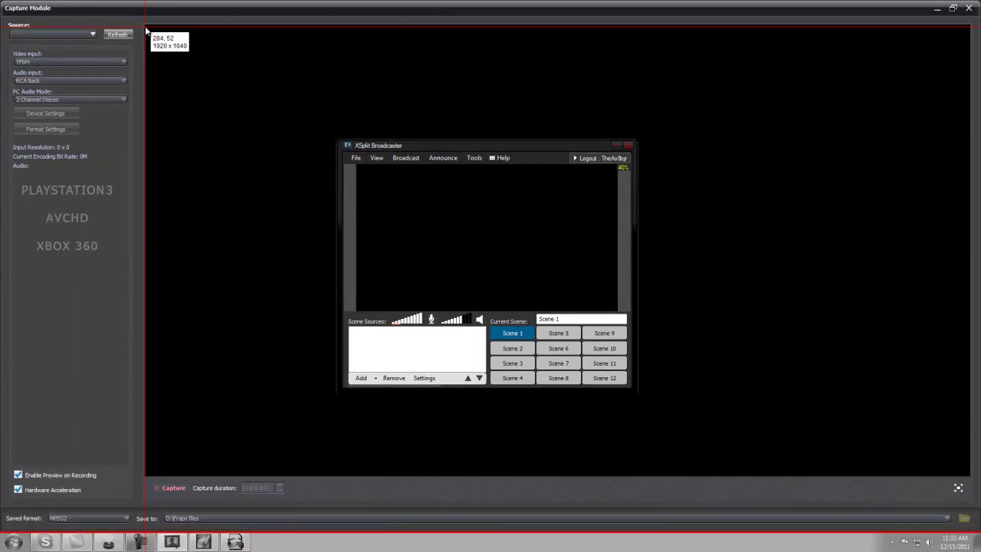
pyautogui.moveTo(146, 29); pyautogui.dragTo(970, 476)
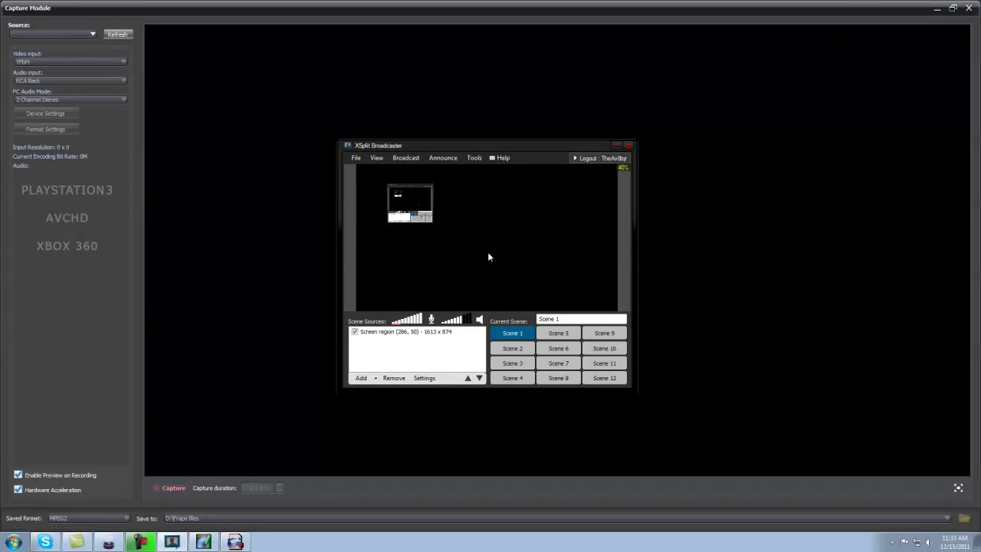
pyautogui.click(430, 220)
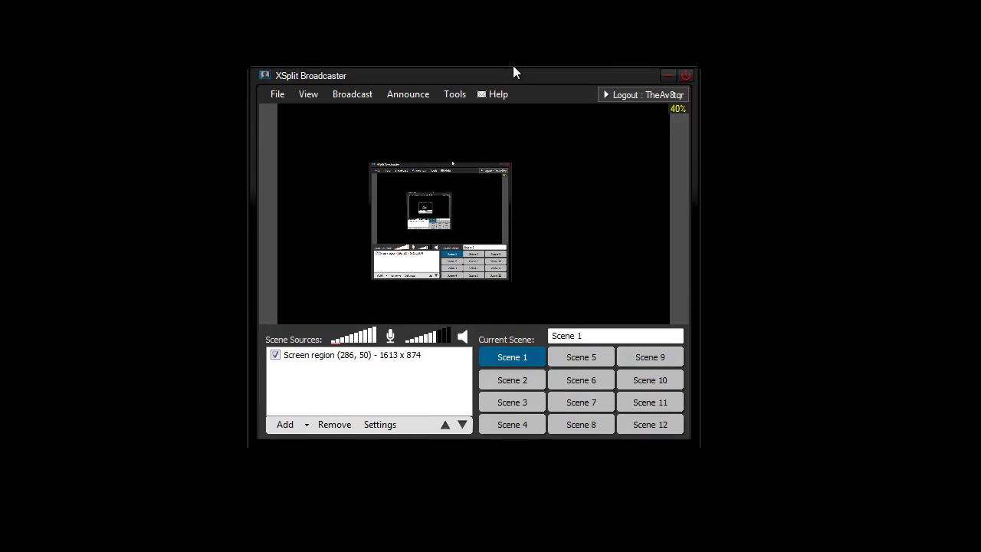
pyautogui.moveTo(515, 69); pyautogui.dragTo(535, 90)
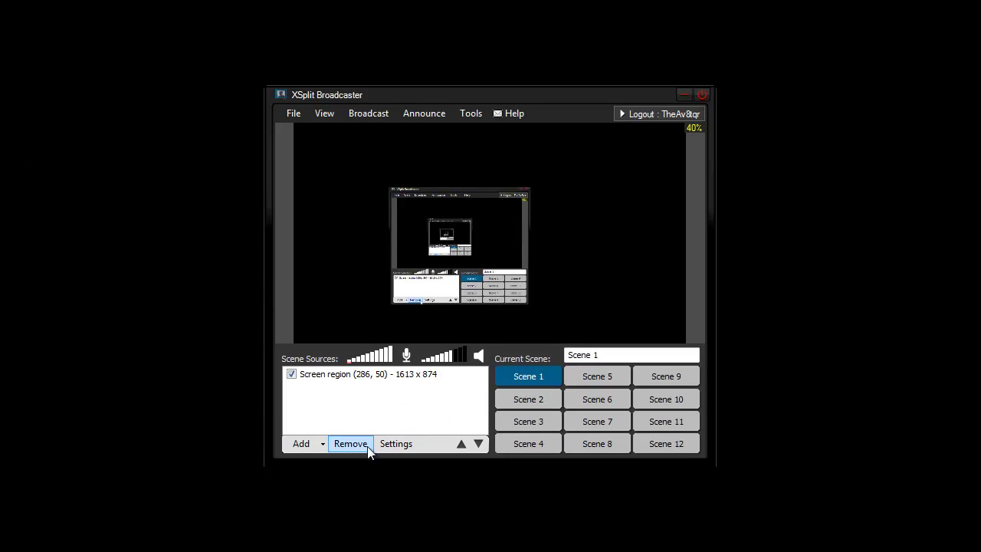
# Add a second screen region source drawn around the XSplit window.
pyautogui.click(323, 444)
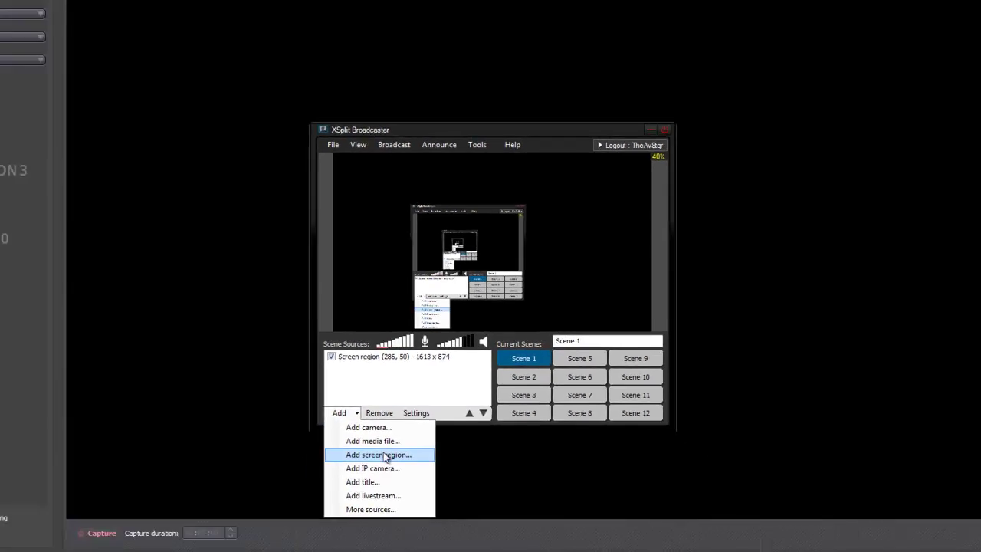
pyautogui.click(361, 495)
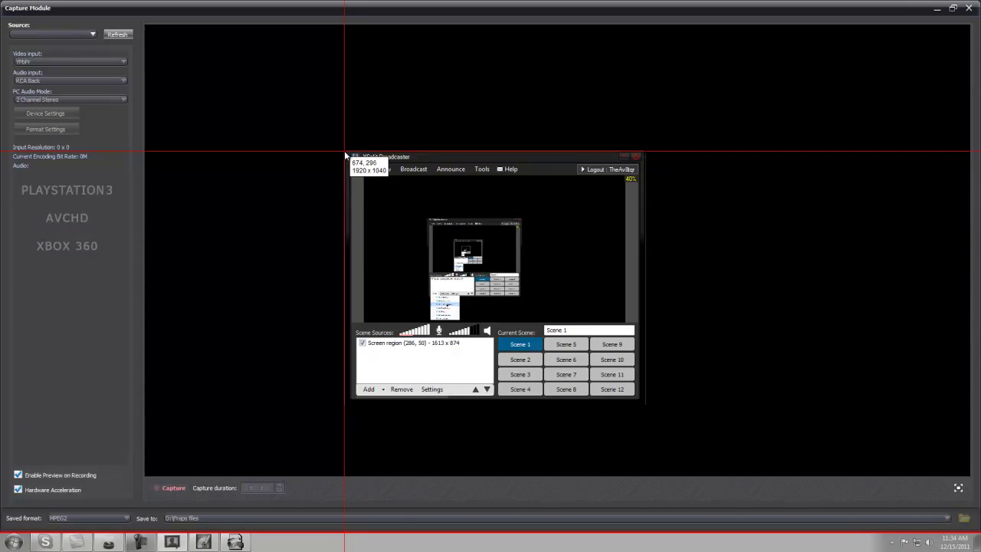
pyautogui.moveTo(344, 152); pyautogui.dragTo(646, 403)
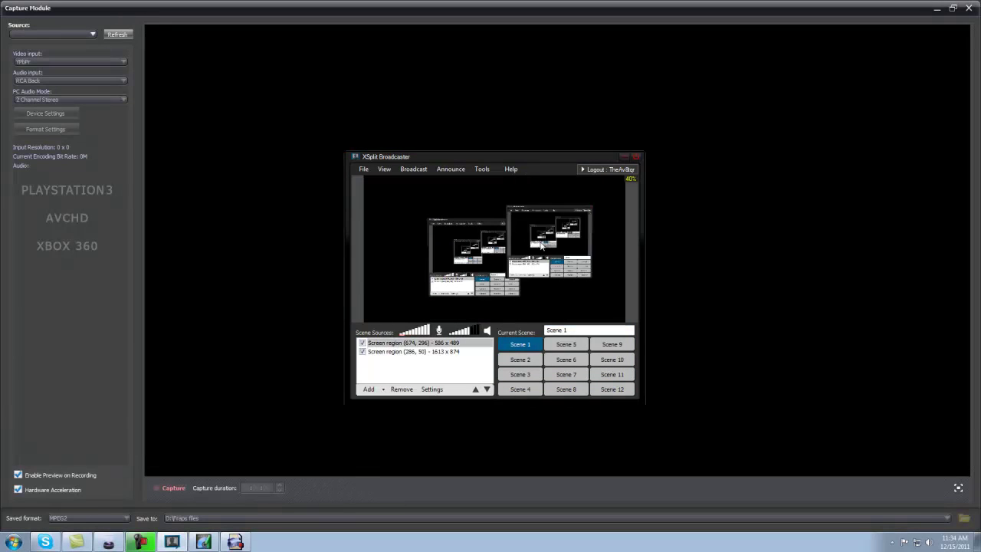
# Shrink the 586 x 489 region and place it in the preview's top-right corner.
pyautogui.click(573, 257)
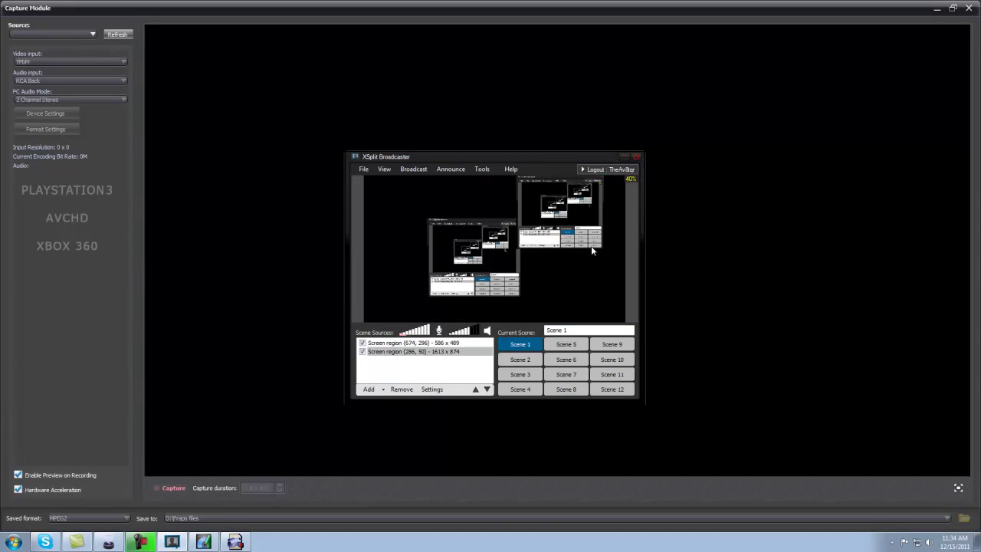
pyautogui.click(608, 253)
pyautogui.moveTo(608, 253); pyautogui.dragTo(600, 219)
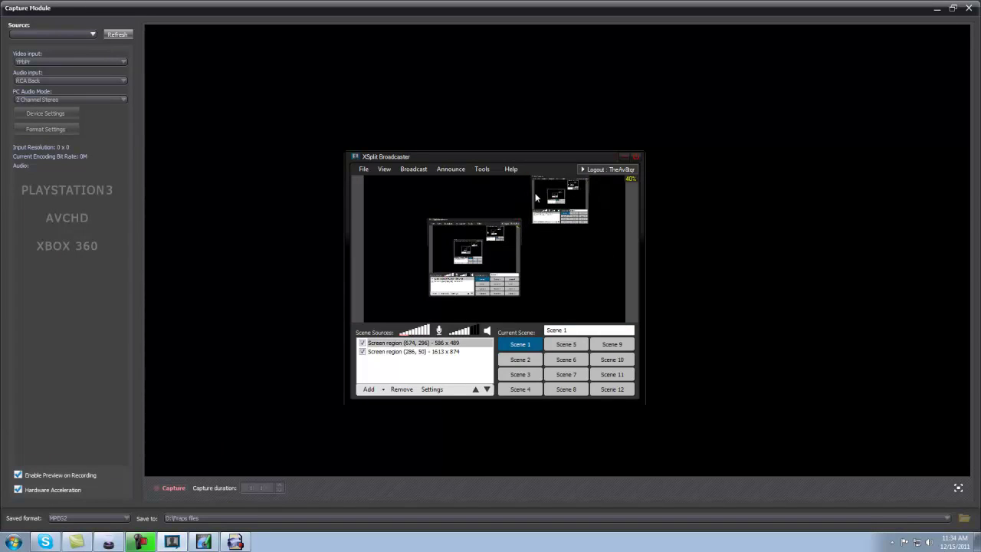
pyautogui.moveTo(499, 190); pyautogui.dragTo(601, 194)
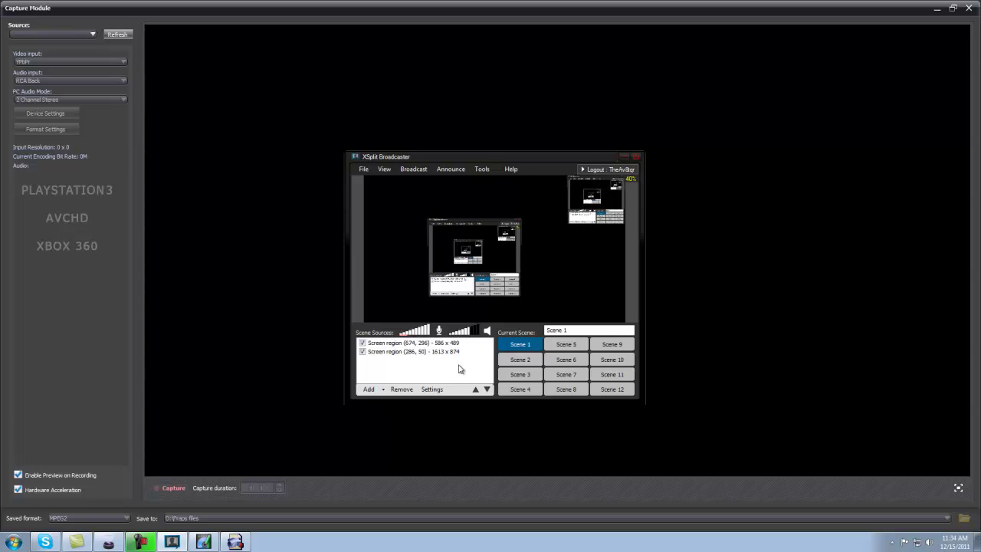
# Remove both screen region sources from Scene 1.
pyautogui.click(423, 344)
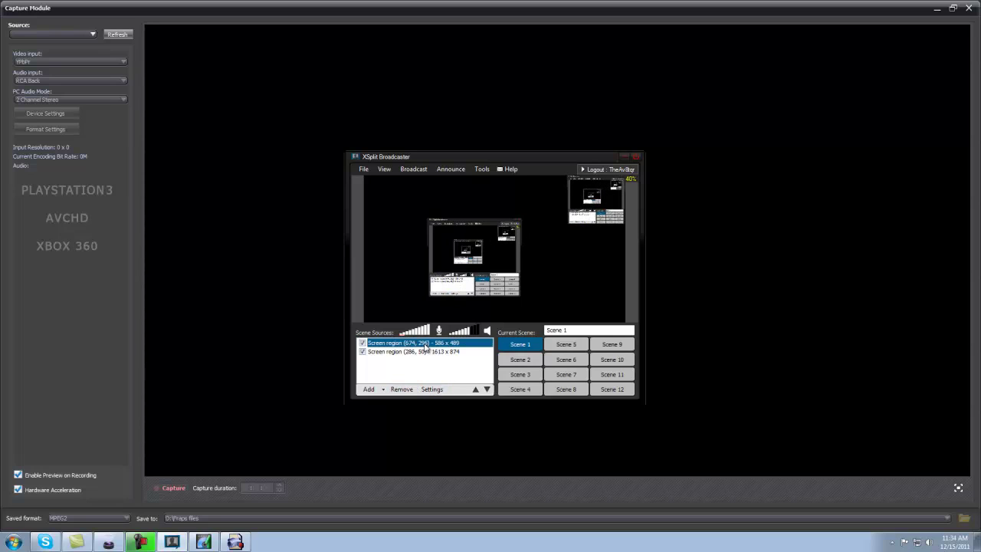
pyautogui.click(401, 389)
pyautogui.click(424, 345)
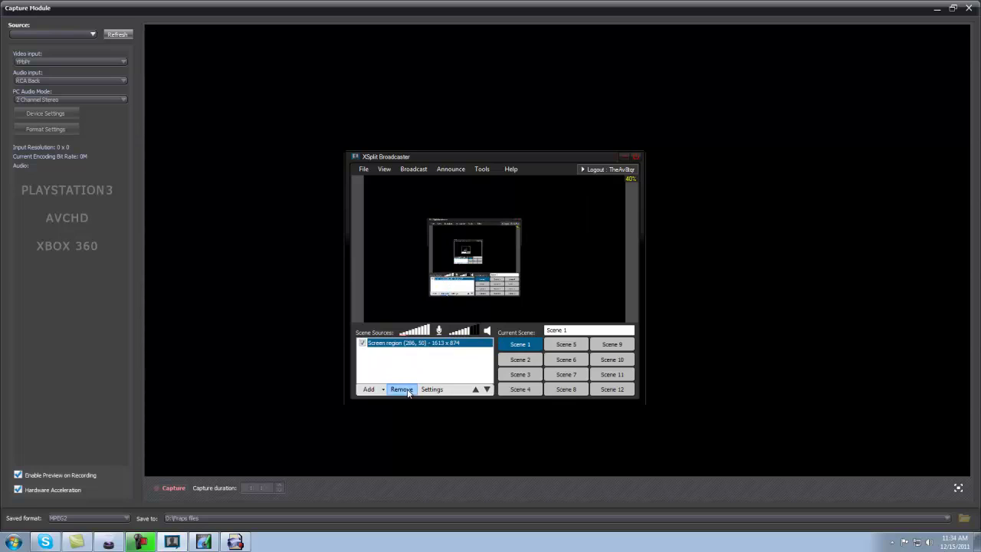
pyautogui.click(402, 388)
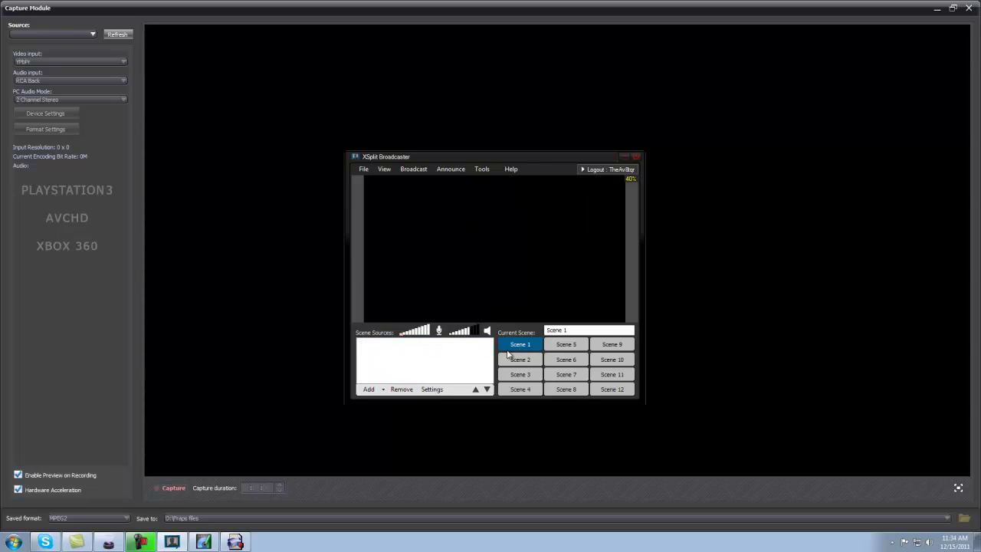
# Add the Hauppauge HD PVR Capture Device camera to Scene 2 and stretch it to fill the preview.
pyautogui.click(519, 359)
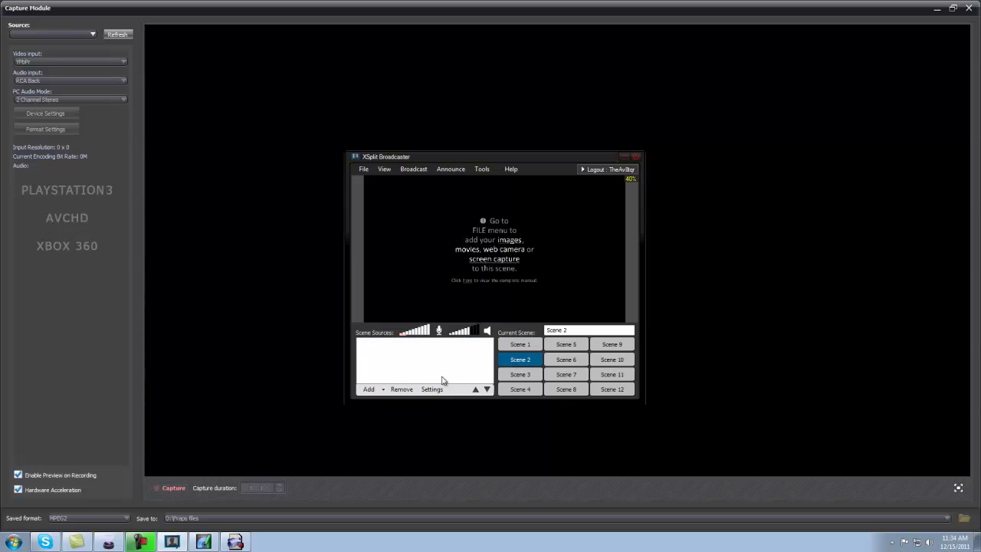
pyautogui.click(368, 389)
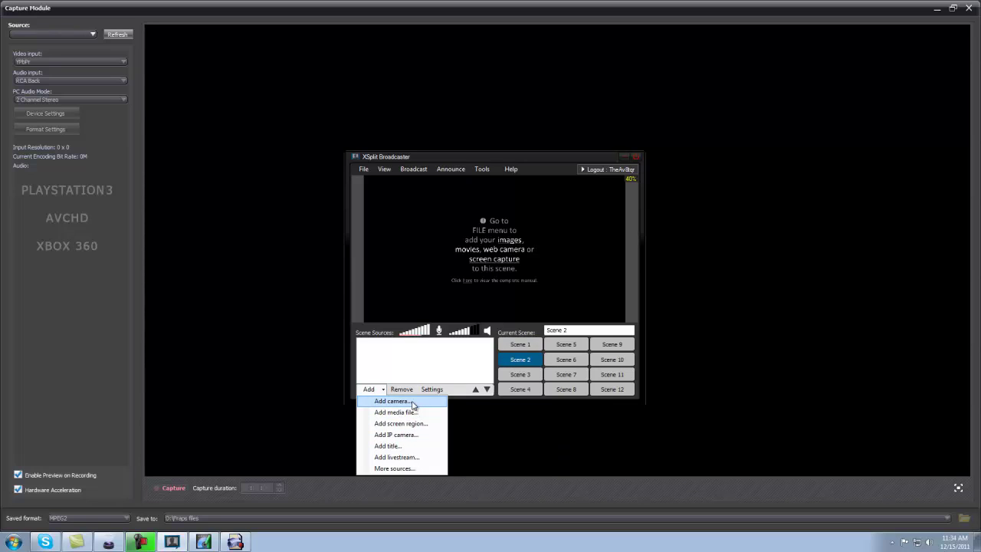
pyautogui.click(413, 402)
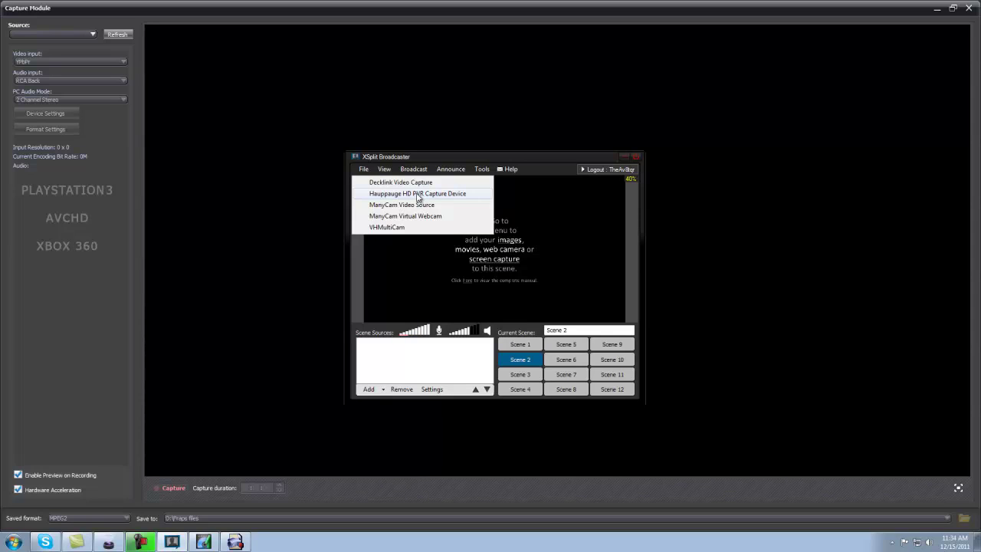
pyautogui.click(434, 198)
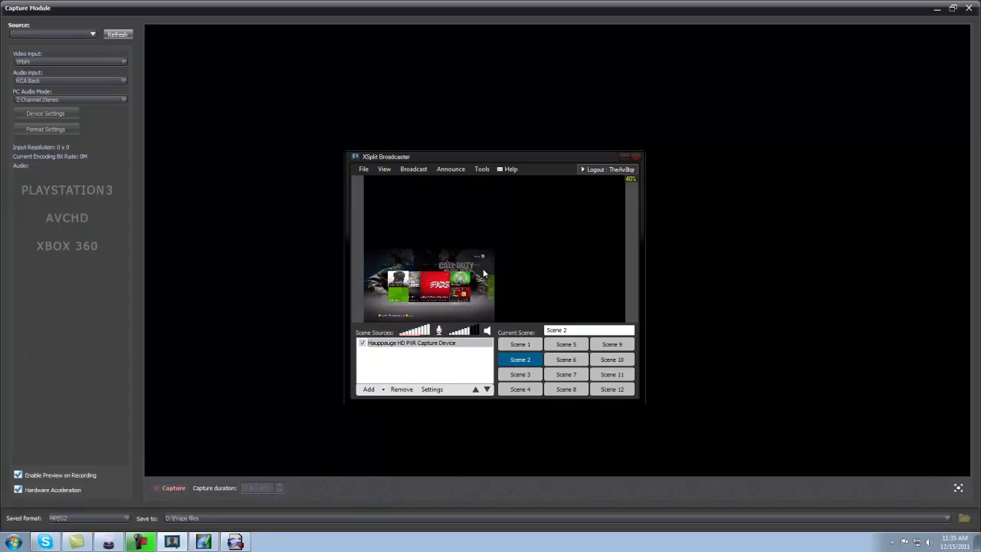
pyautogui.moveTo(494, 251); pyautogui.dragTo(649, 153)
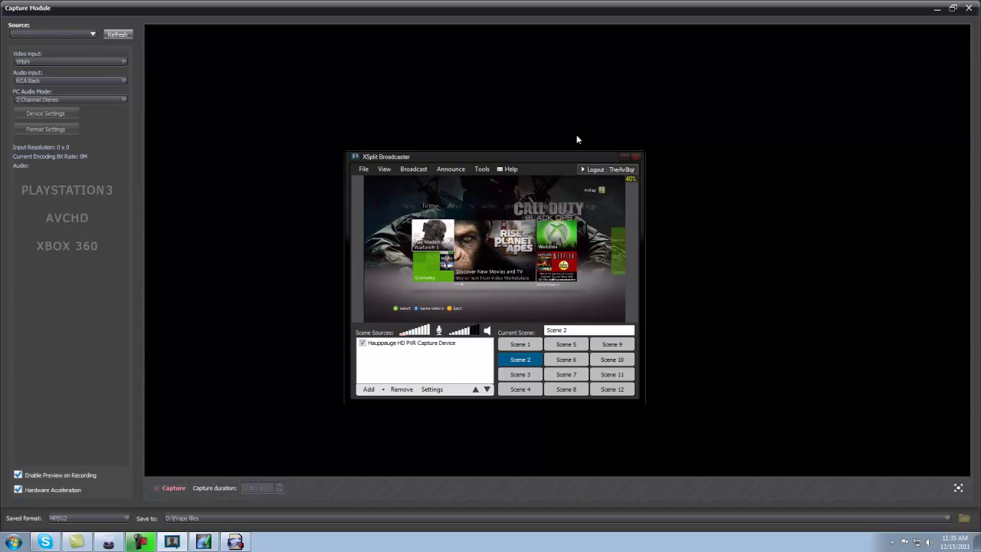
# Try a 4:3 output resolution, then return the output to 1280x720.
pyautogui.click(375, 169)
pyautogui.moveTo(383, 179)
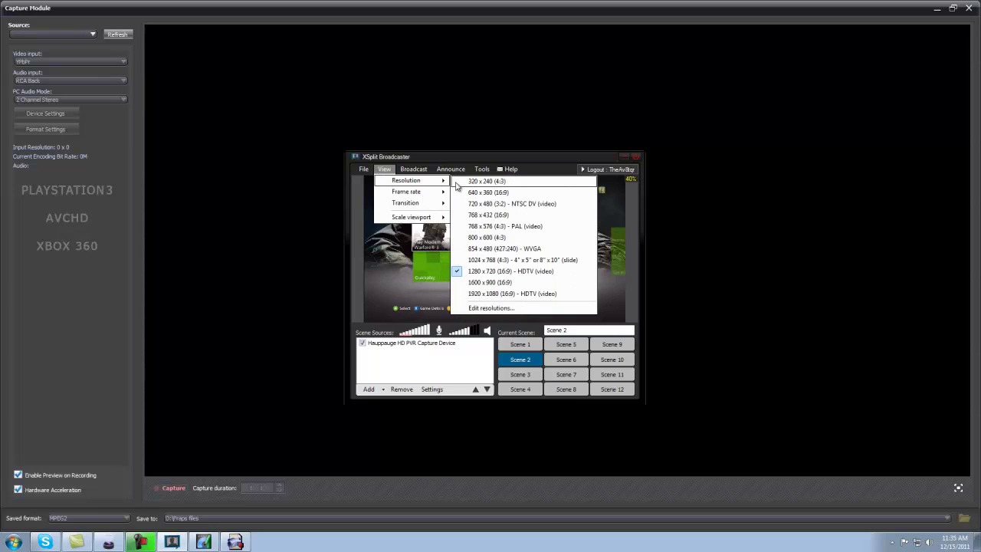
pyautogui.click(471, 233)
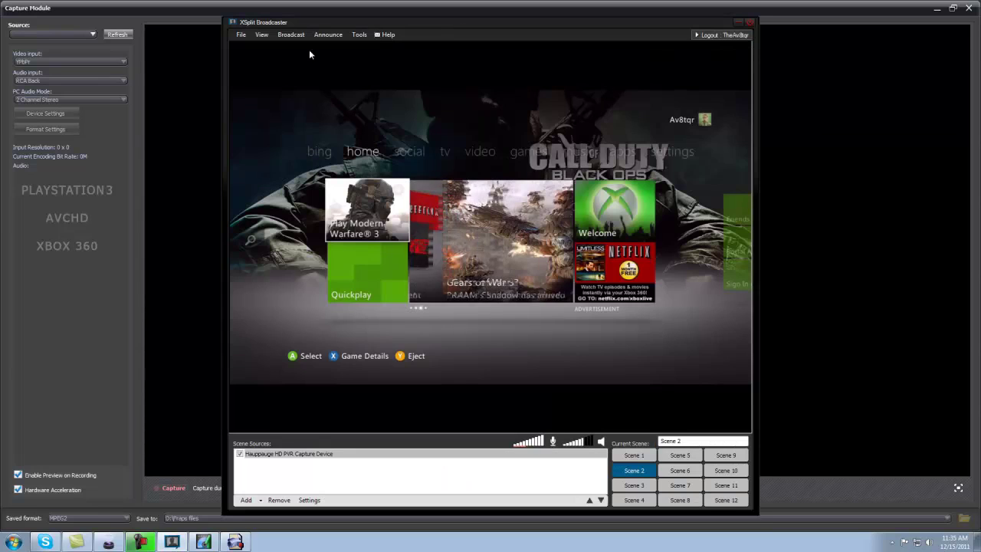
pyautogui.click(263, 35)
pyautogui.moveTo(287, 46)
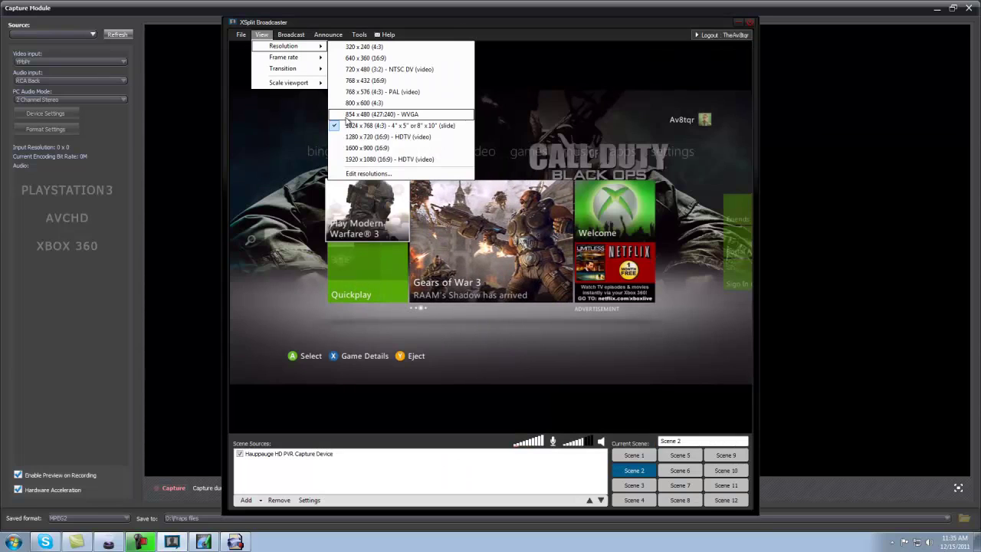
pyautogui.click(356, 137)
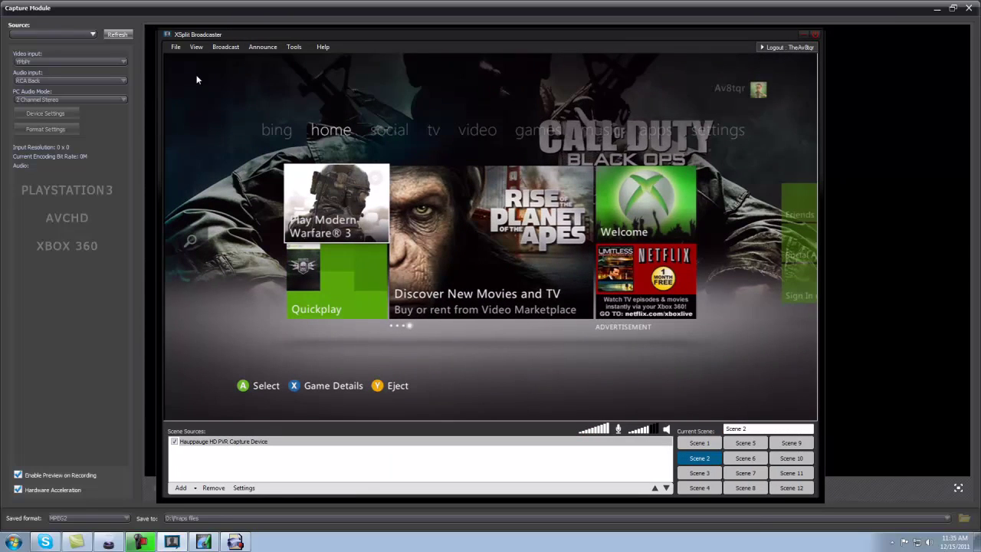
# Try 60 fps and then 59.94 fps as the broadcast frame rate.
pyautogui.click(197, 47)
pyautogui.moveTo(212, 58)
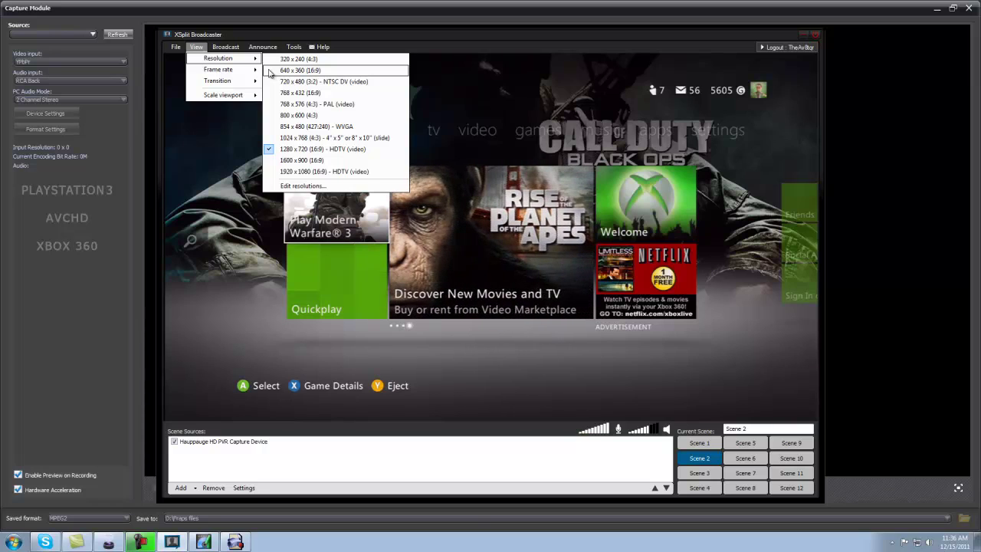
pyautogui.click(252, 70)
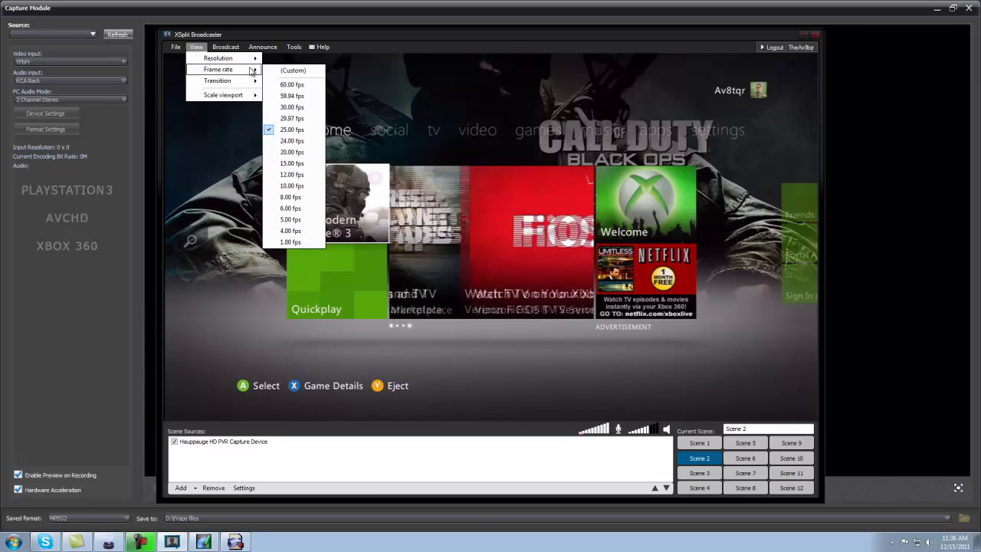
pyautogui.moveTo(255, 82)
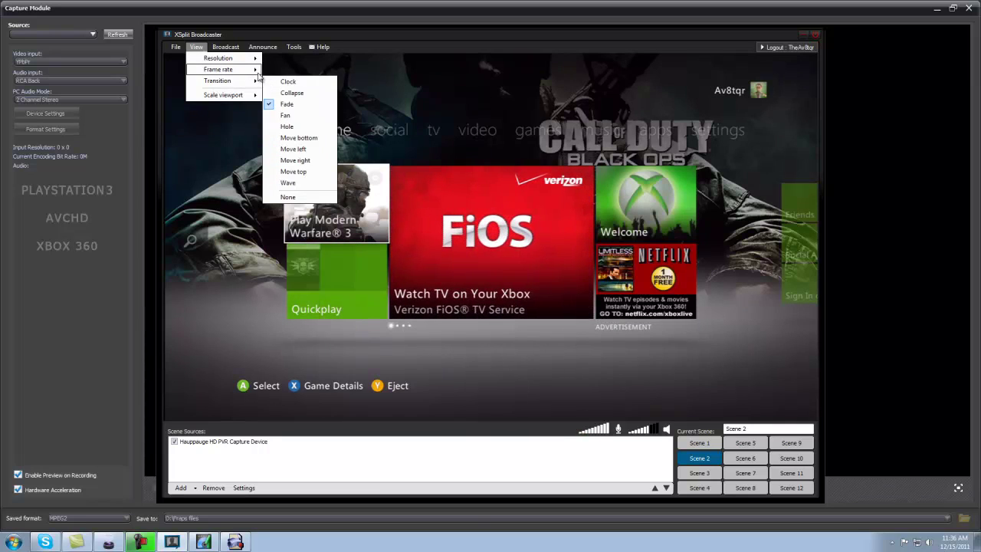
pyautogui.click(250, 77)
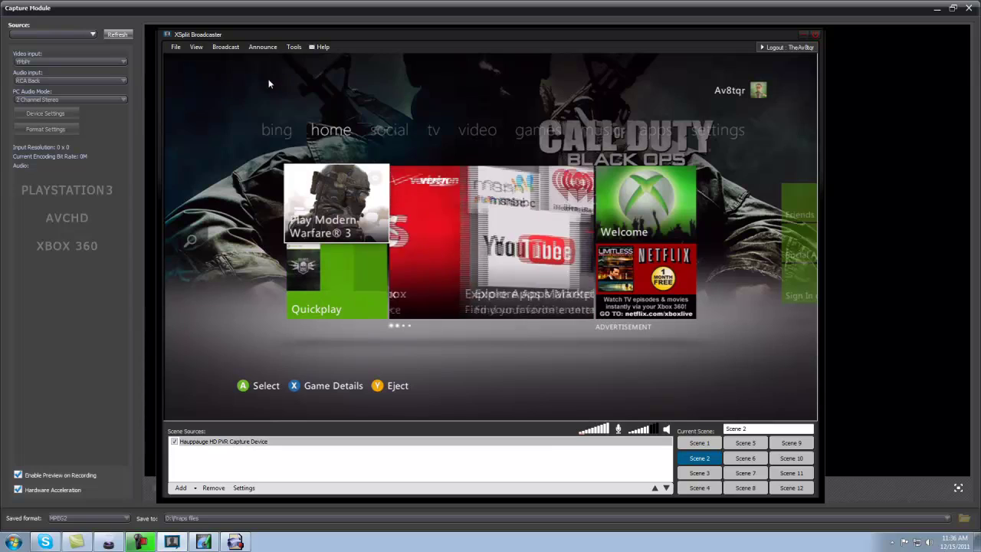
pyautogui.click(198, 48)
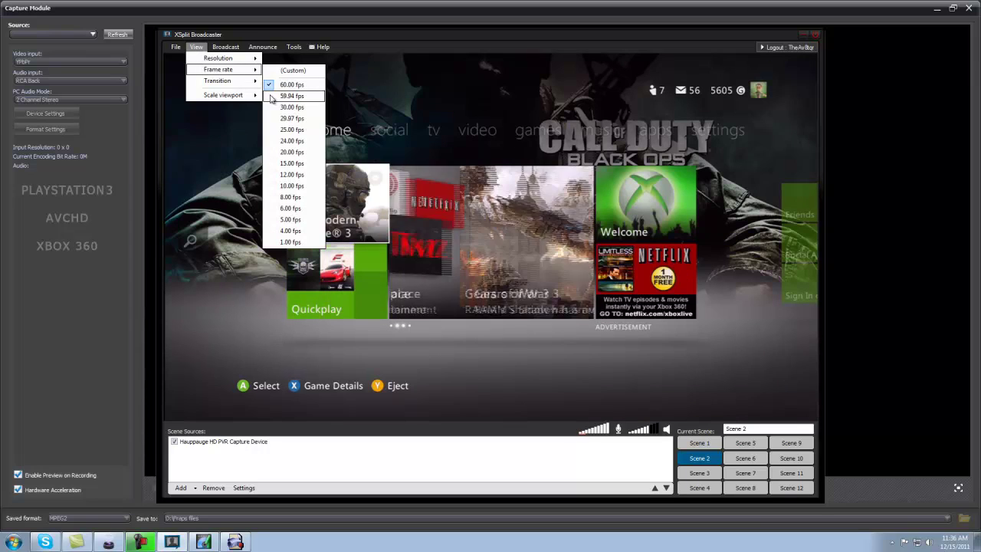
pyautogui.click(257, 86)
# Set the frame rate to 30.00 fps.
pyautogui.click(198, 48)
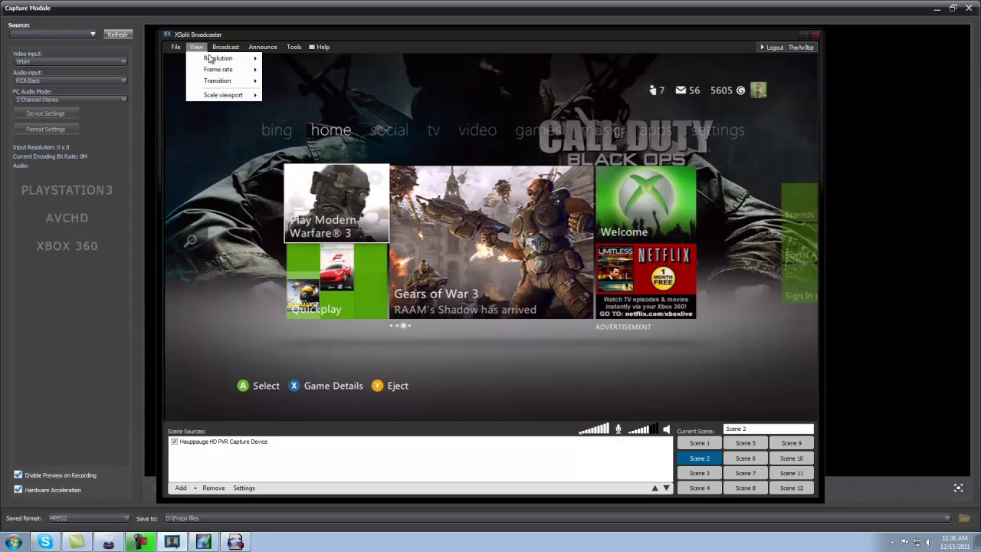
pyautogui.moveTo(220, 70)
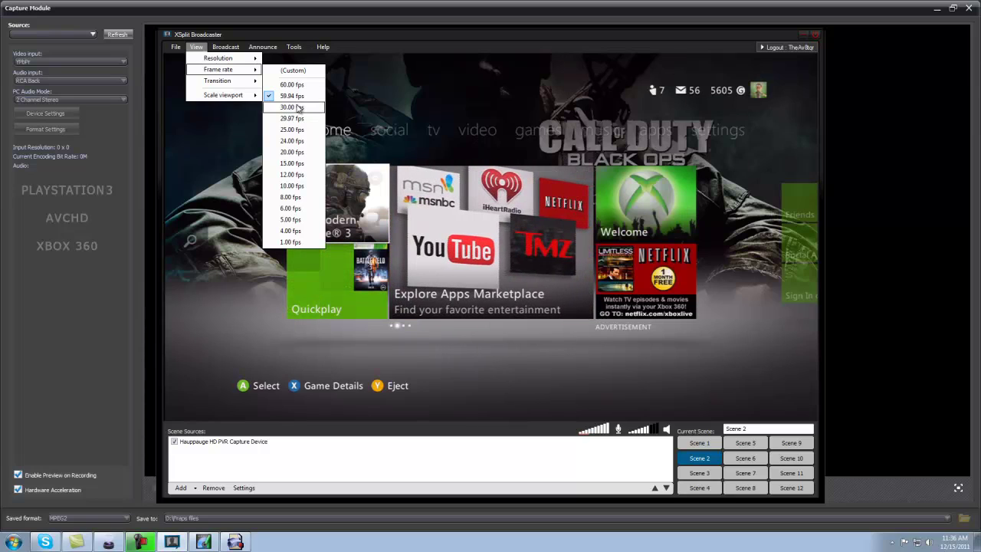
pyautogui.click(298, 108)
pyautogui.click(196, 47)
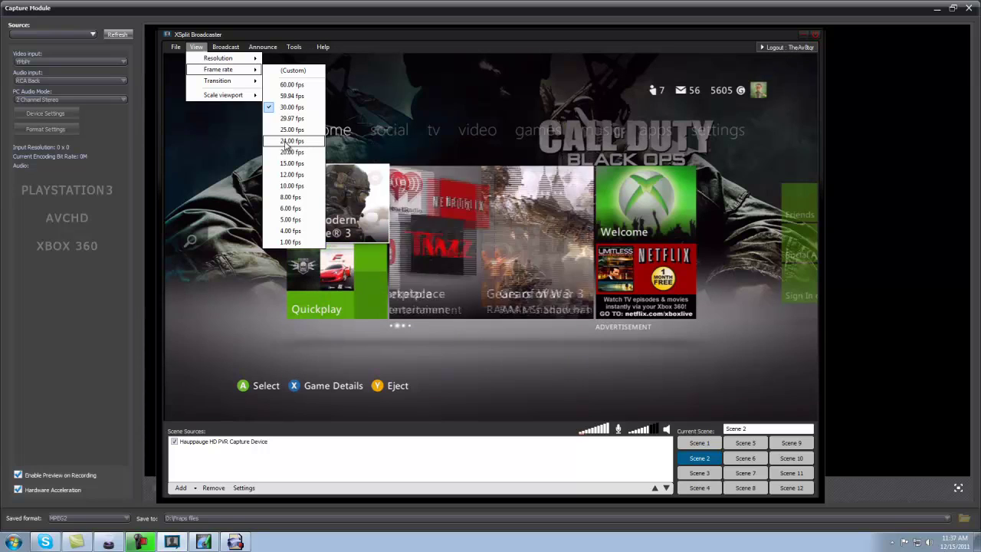
pyautogui.click(286, 143)
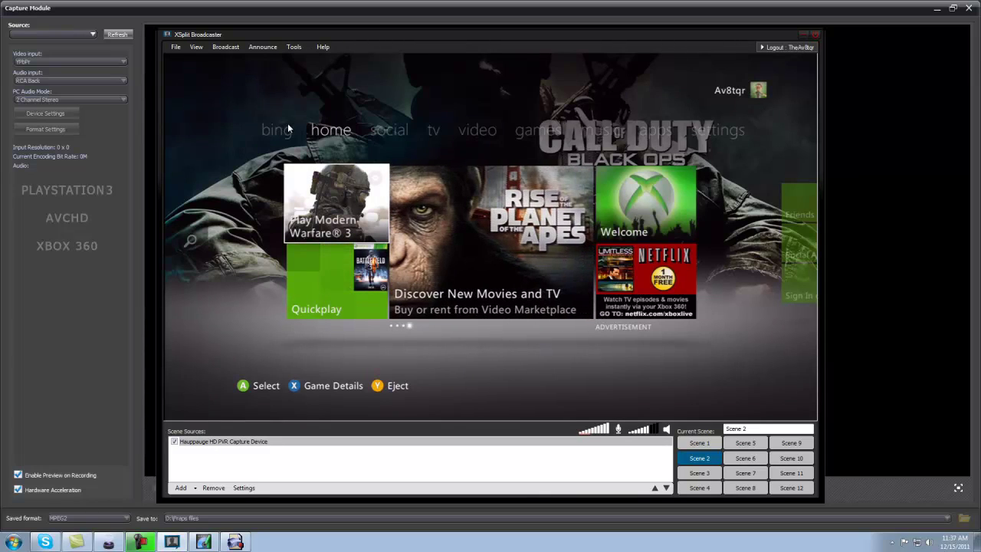
pyautogui.click(196, 46)
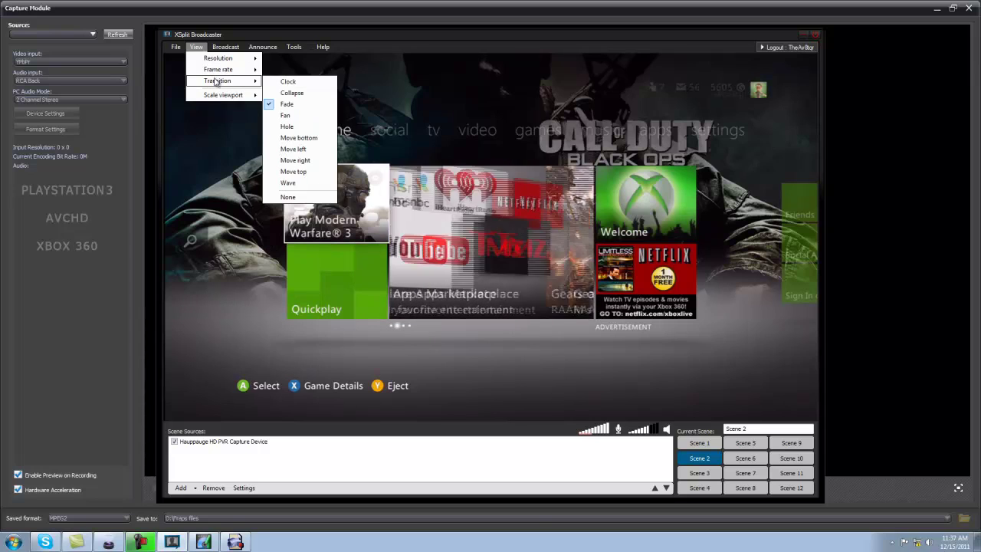
# Scale the viewport to 40% and move the shrunken window up and to the left.
pyautogui.click(416, 37)
pyautogui.moveTo(416, 36)
pyautogui.mouseDown()
pyautogui.moveTo(453, 50)
pyautogui.moveTo(414, 45)
pyautogui.mouseUp()
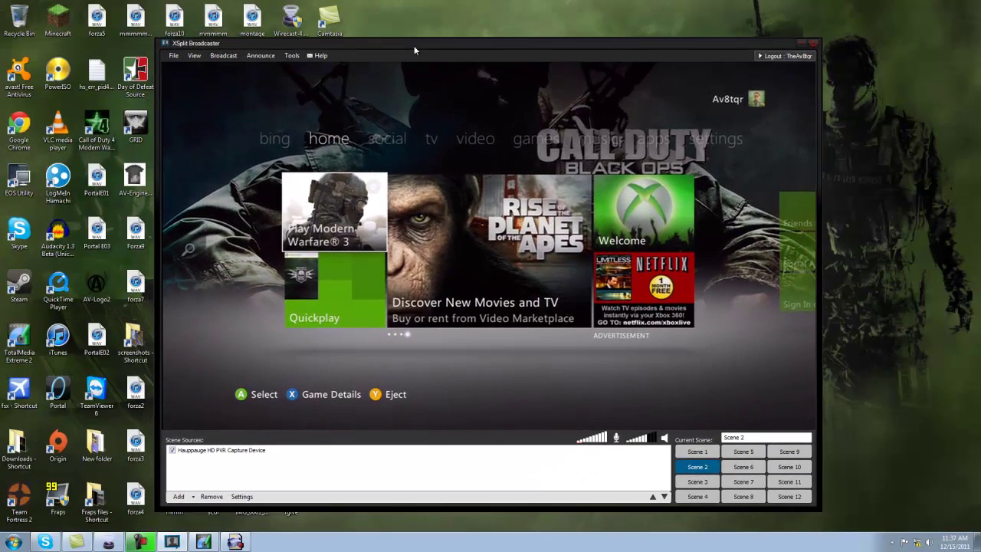
pyautogui.click(194, 55)
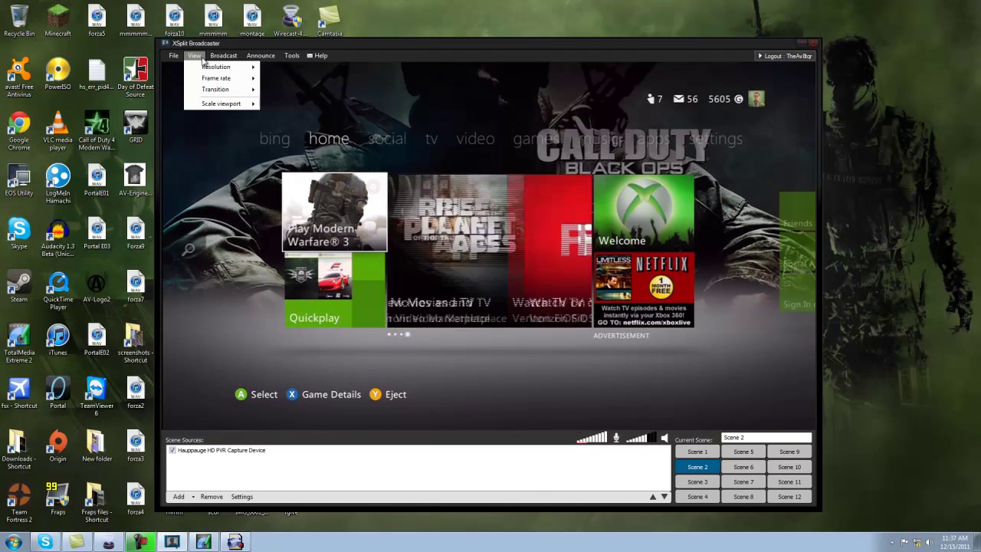
pyautogui.moveTo(221, 104)
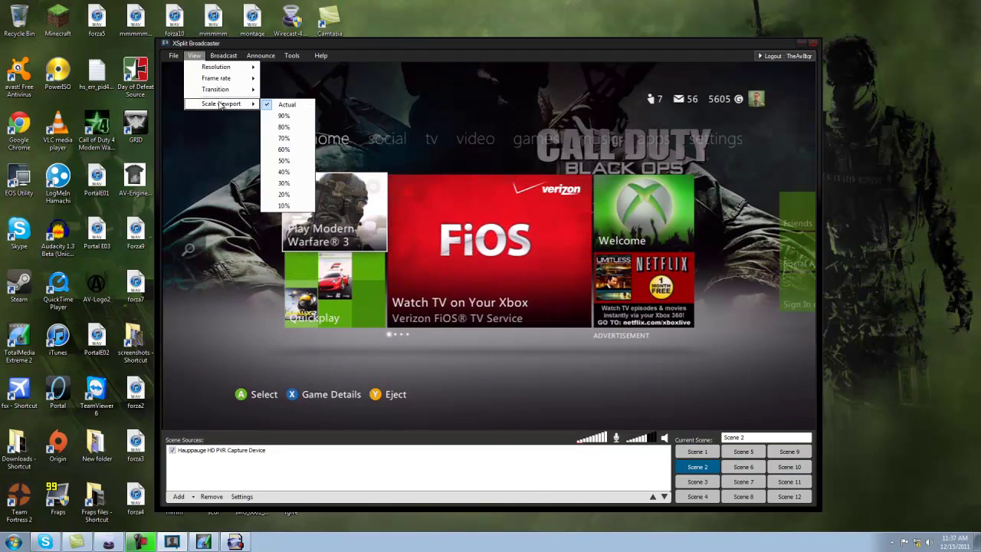
pyautogui.click(284, 171)
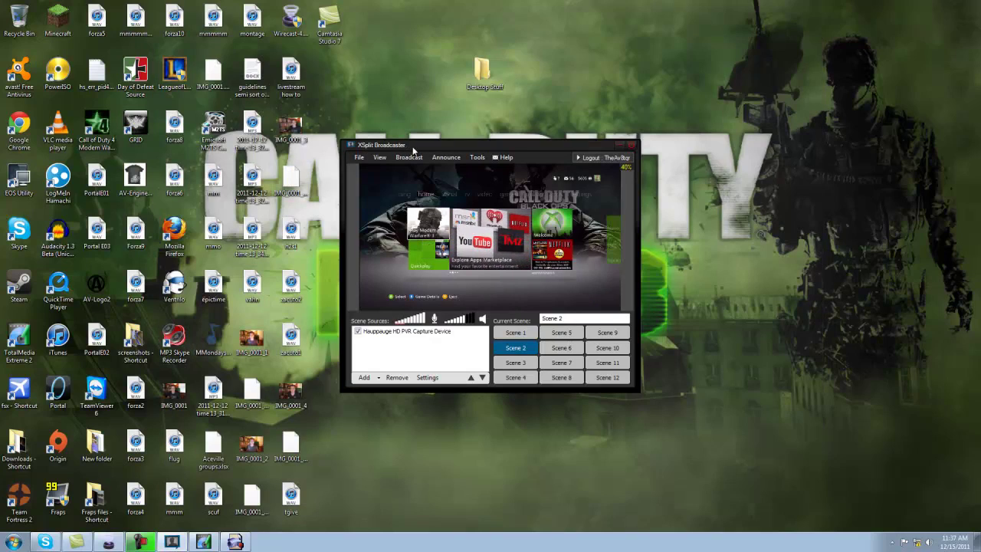
pyautogui.moveTo(413, 146); pyautogui.dragTo(434, 144)
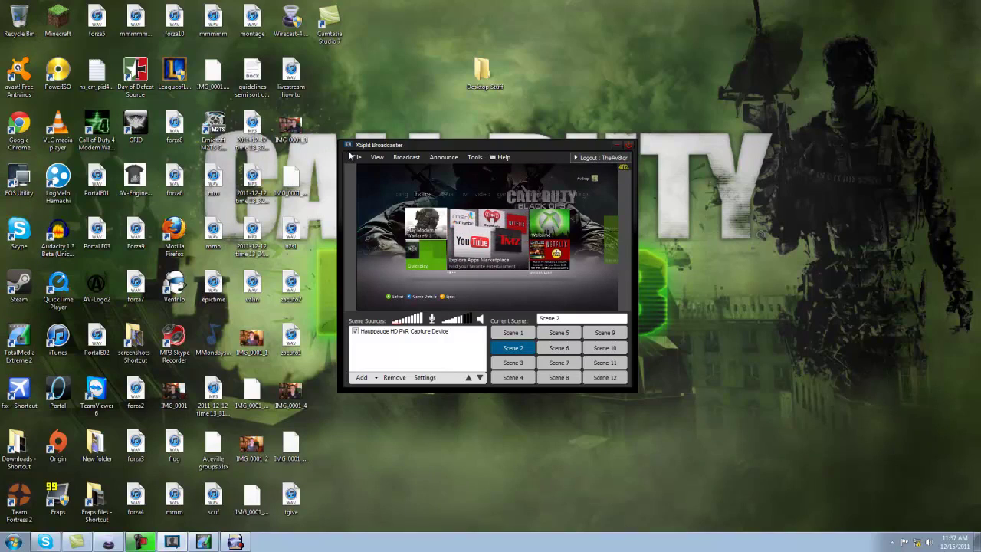
pyautogui.click(395, 159)
pyautogui.click(418, 183)
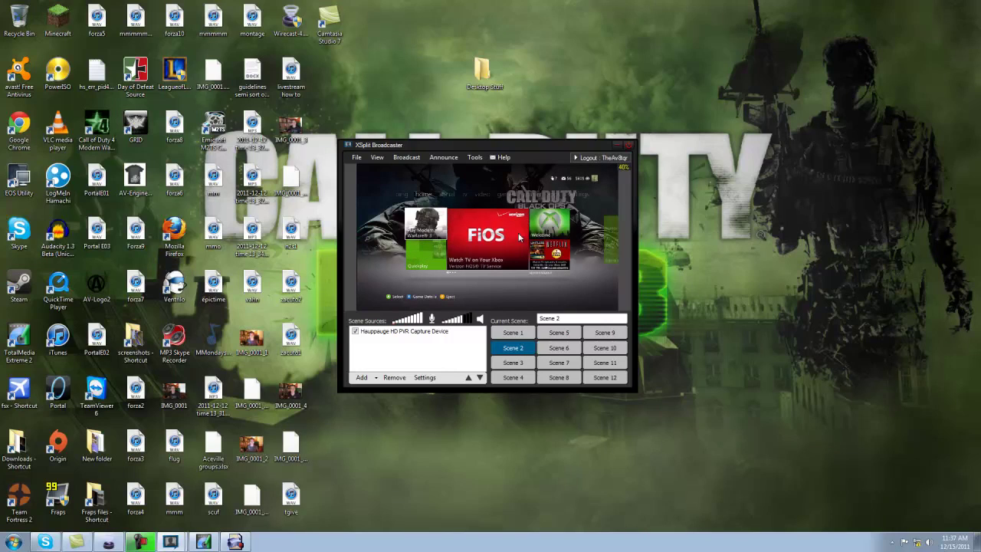
pyautogui.rightClick(570, 253)
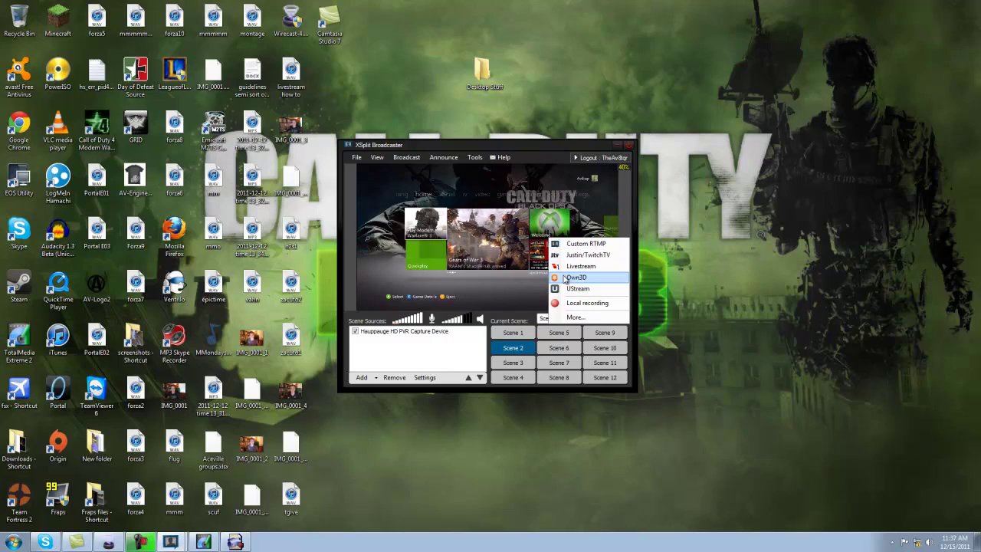
pyautogui.click(517, 303)
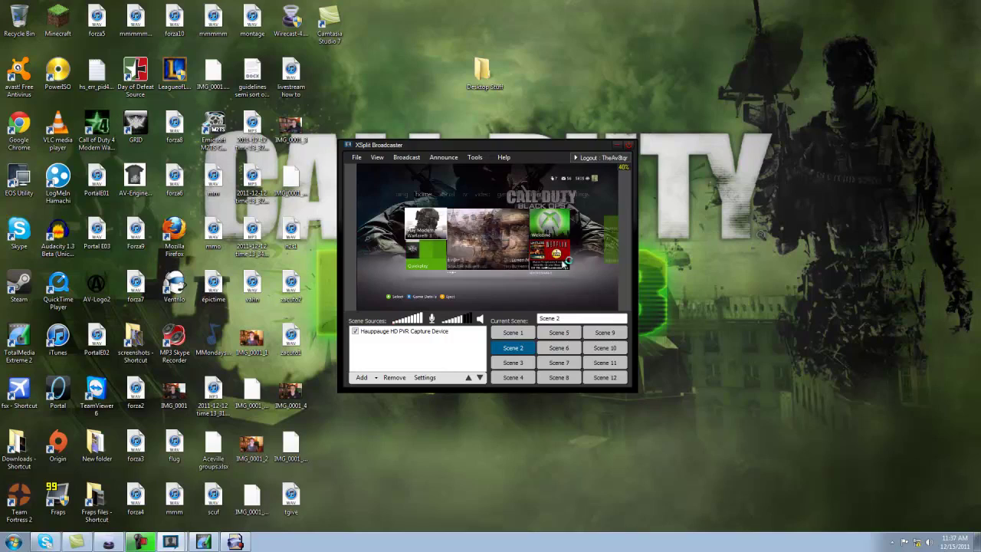
pyautogui.click(558, 284)
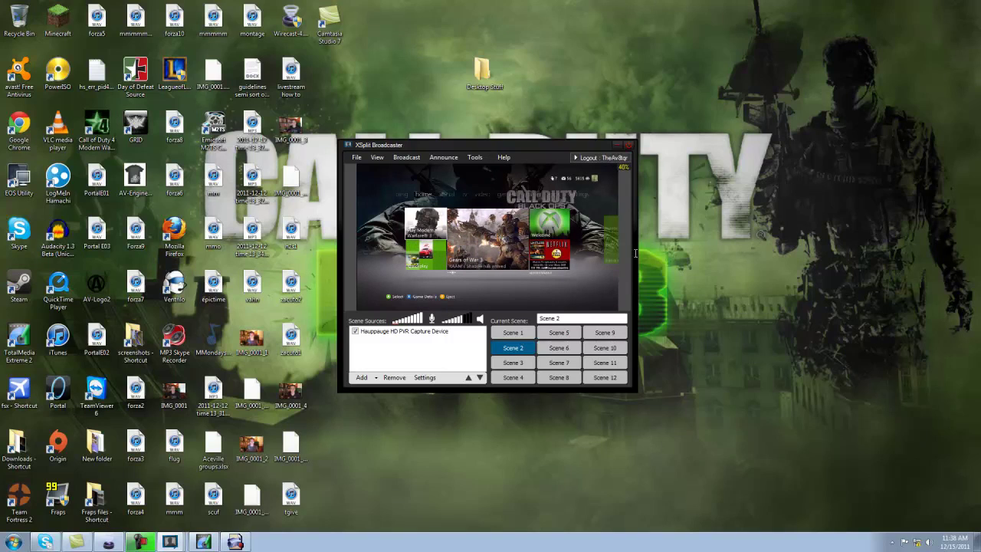
# Pick a video quality level from the 0–10 signal-bar list, then switch to a different level.
pyautogui.rightClick(430, 262)
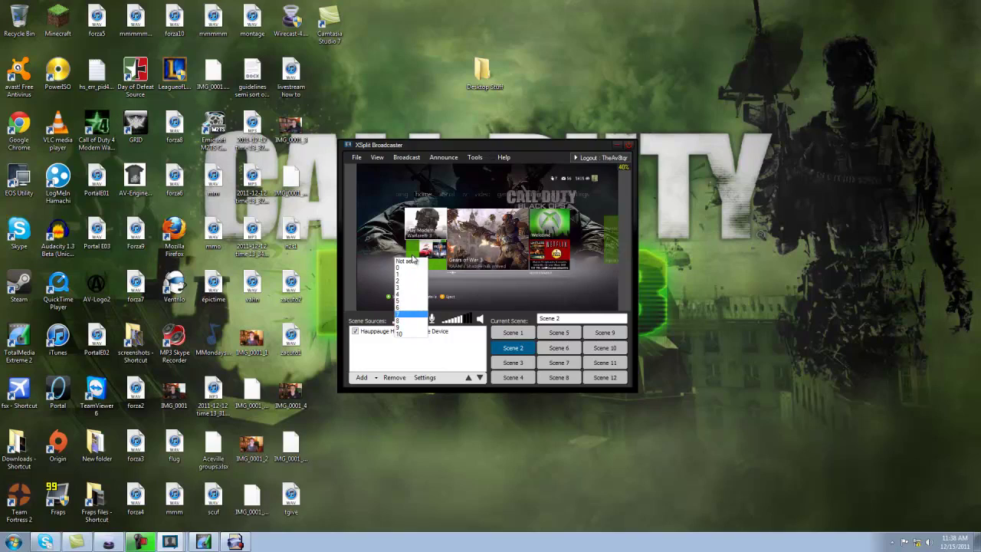
pyautogui.click(418, 310)
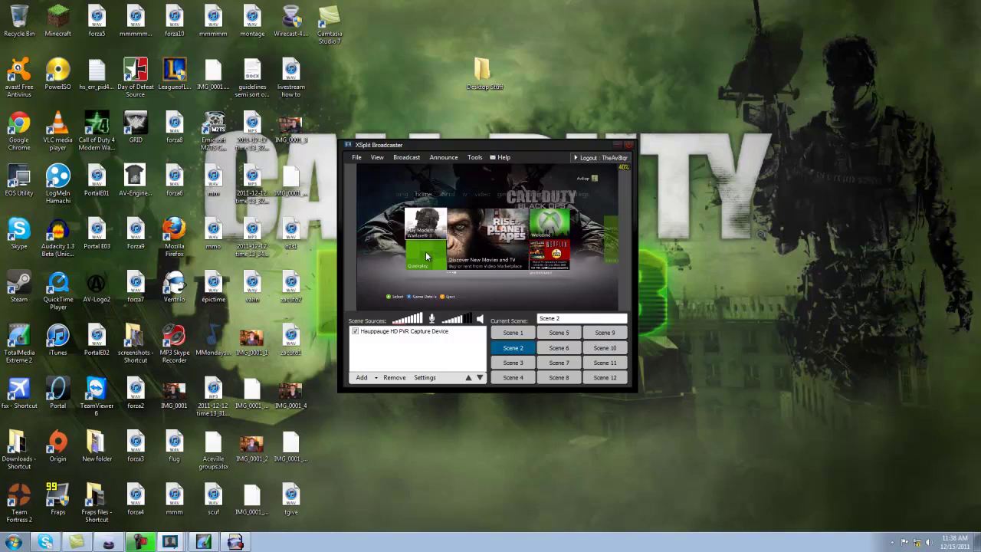
pyautogui.rightClick(425, 252)
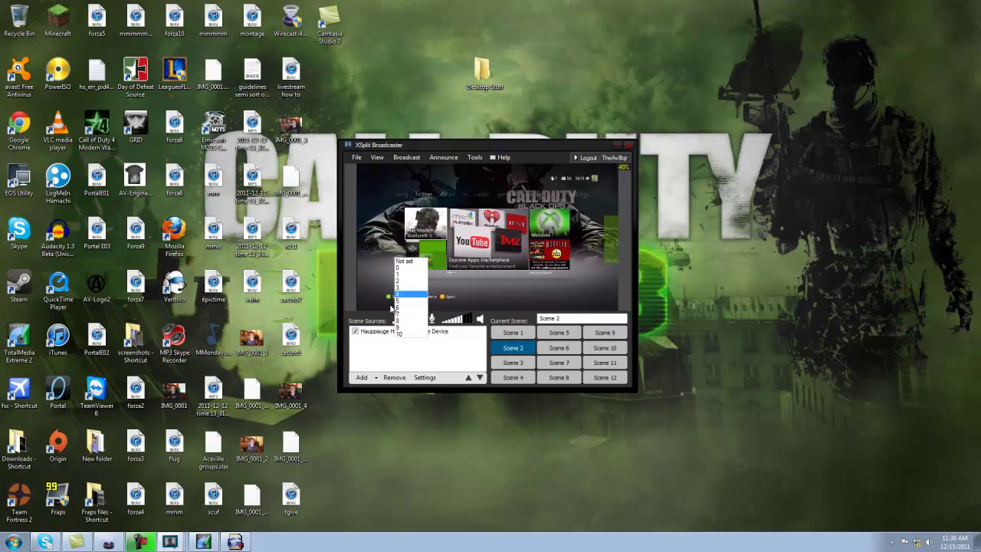
pyautogui.click(399, 310)
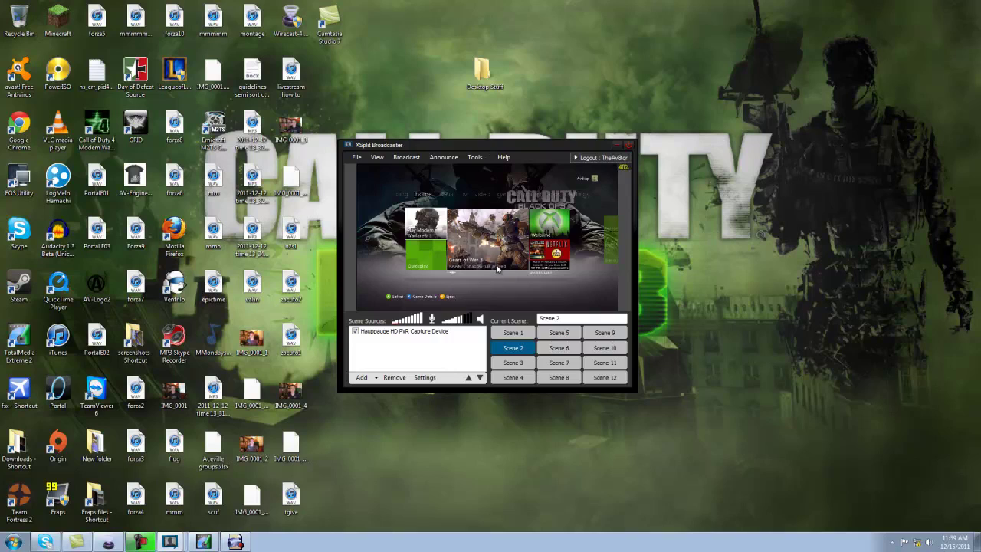
# Acknowledge the stream resolution warning and set the audio bitrate to 256000.
pyautogui.click(587, 336)
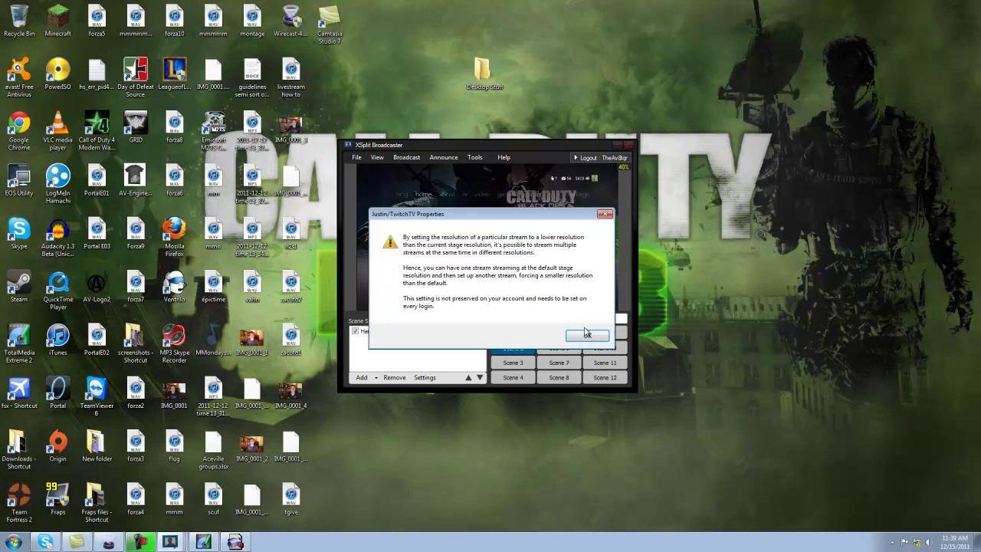
pyautogui.click(587, 334)
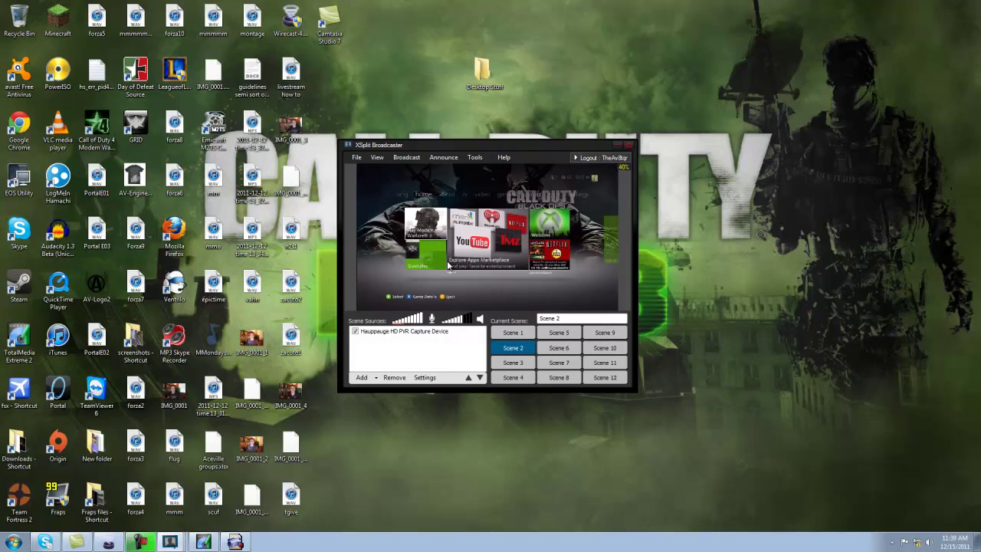
pyautogui.click(410, 315)
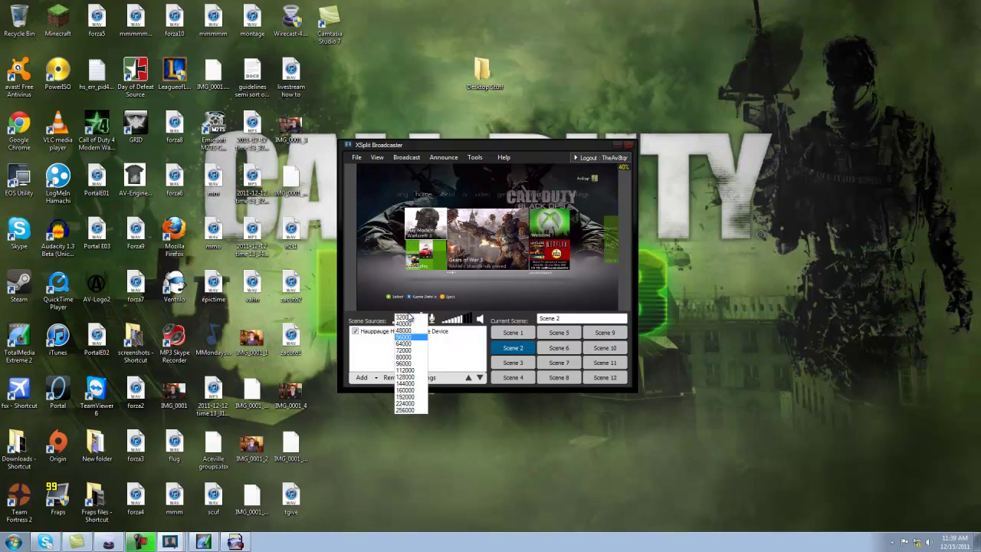
pyautogui.click(410, 408)
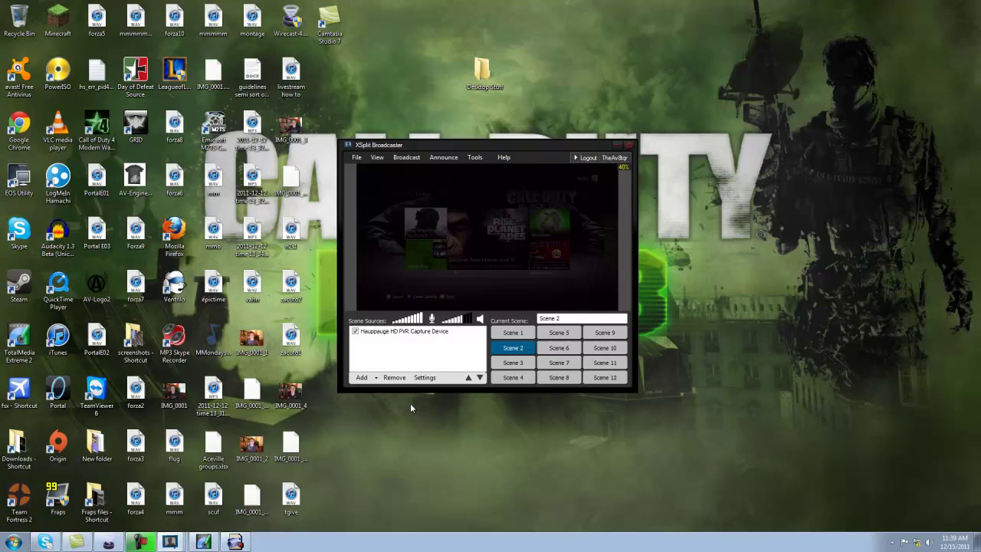
pyautogui.click(419, 314)
pyautogui.click(454, 310)
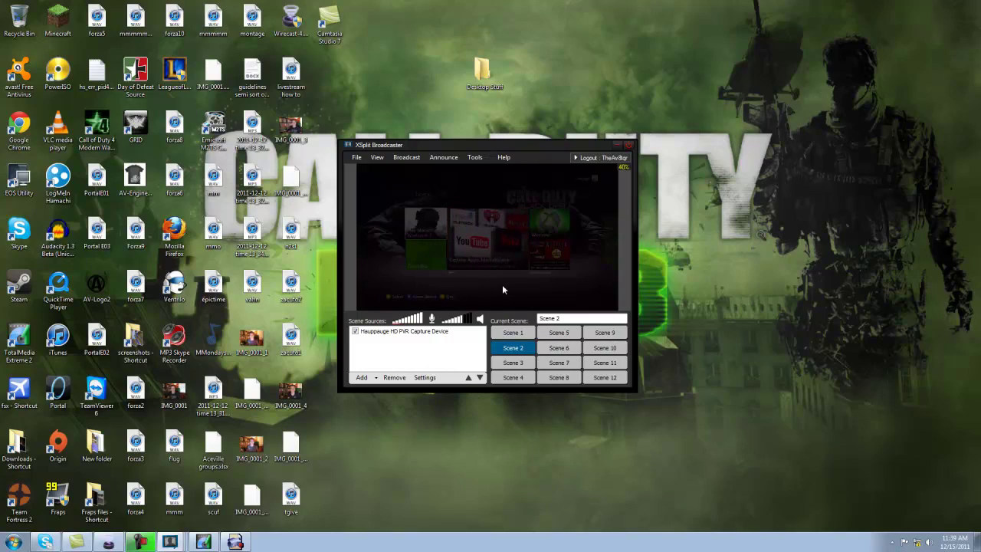
# Check the audio codec list, keeping the current codec and the 256000 bitrate.
pyautogui.click(620, 298)
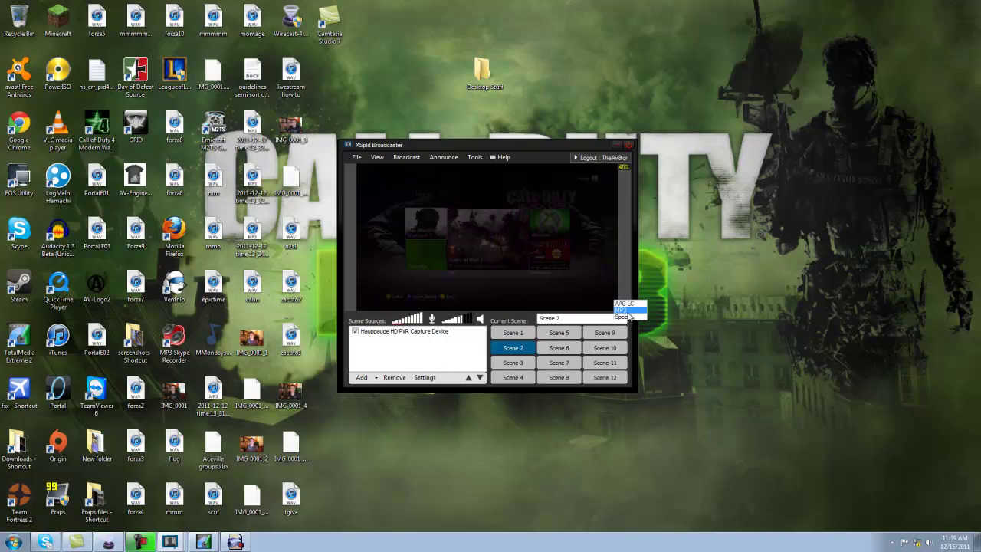
pyautogui.click(592, 311)
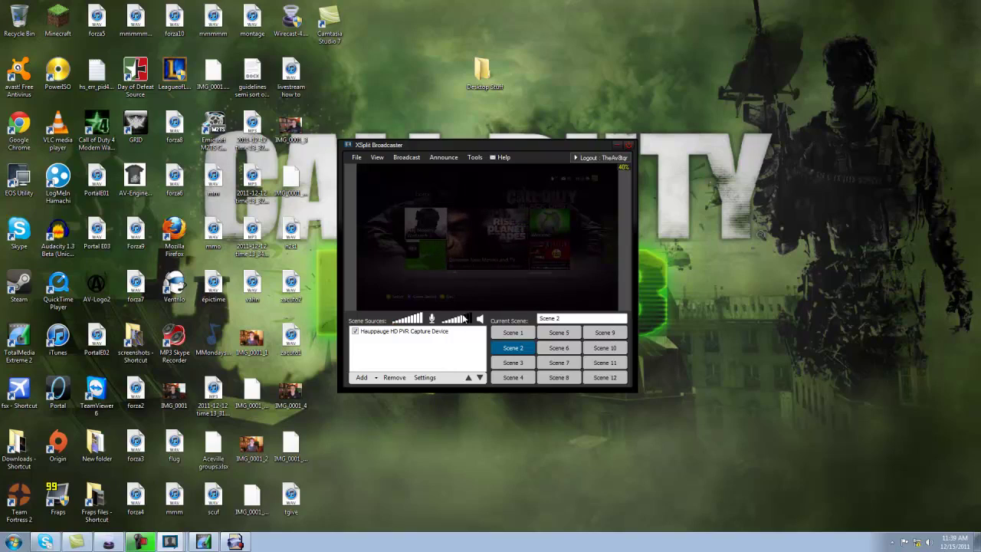
pyautogui.click(420, 312)
pyautogui.click(439, 308)
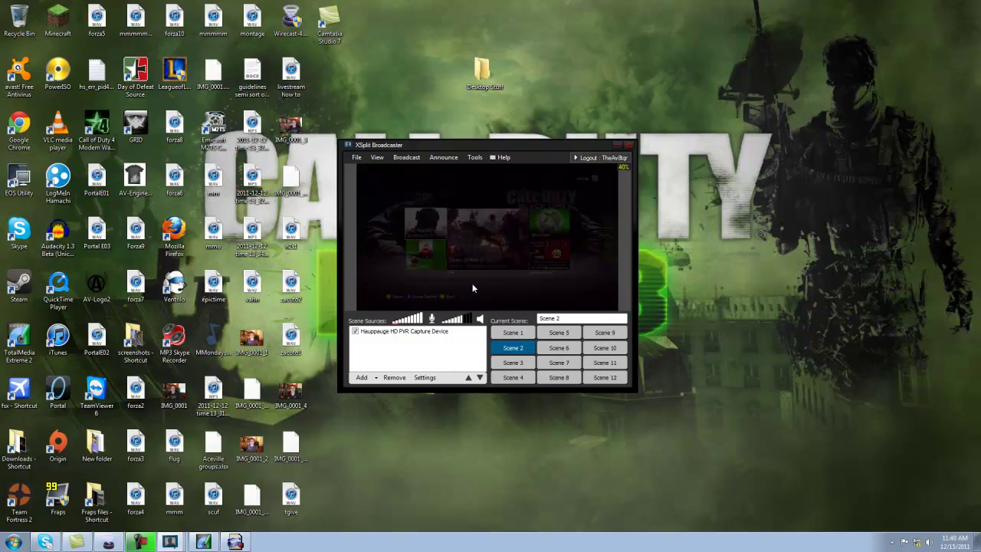
# Change the audio bitrate from 256000 to 128000 in the bitrate dropdown.
pyautogui.click(403, 317)
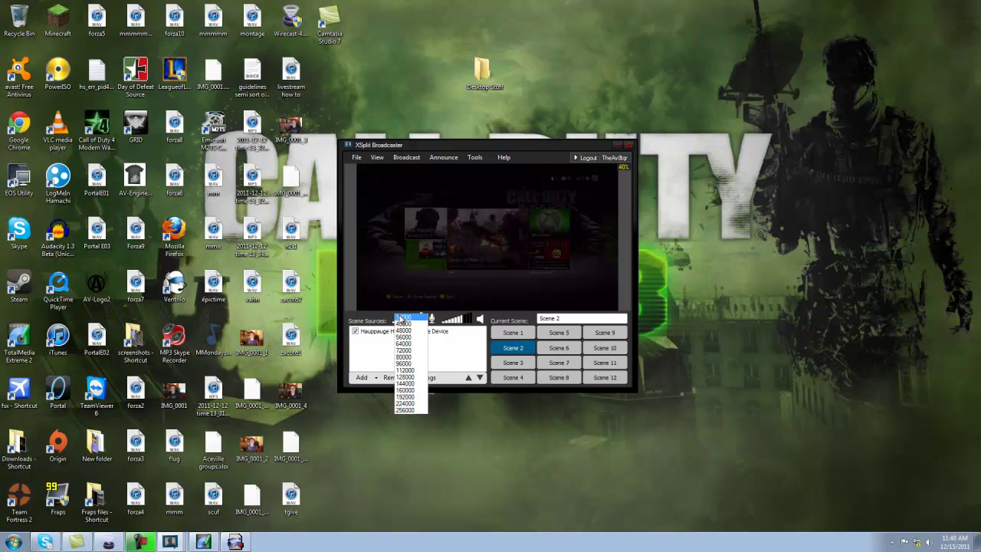
pyautogui.click(408, 376)
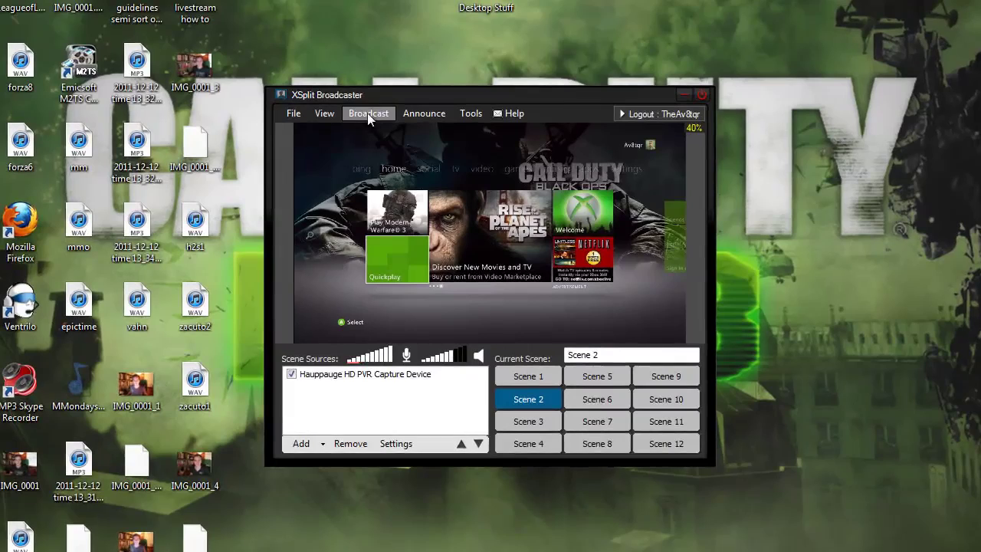
# Review the channel settings and microphone input list, then lower the speaker volume partway.
pyautogui.click(379, 116)
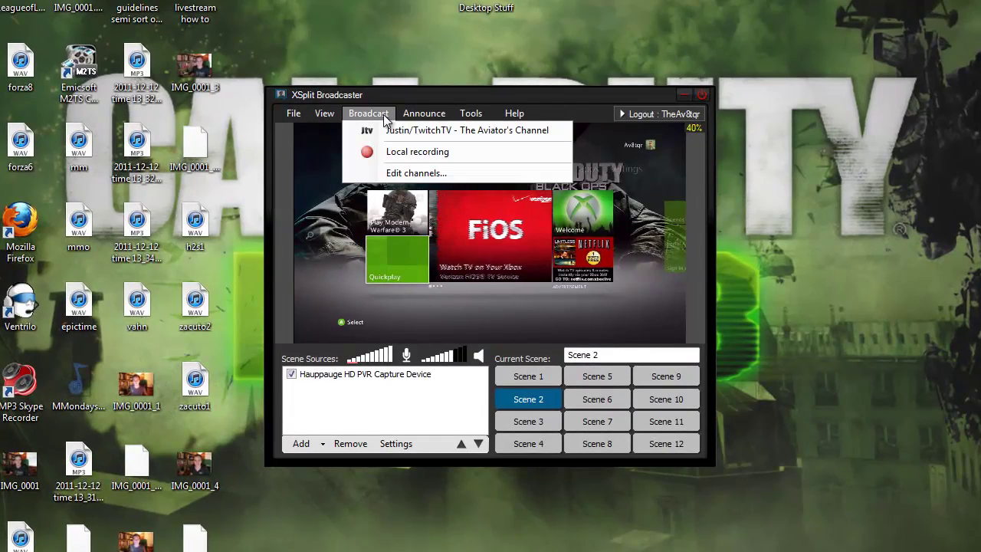
pyautogui.click(407, 182)
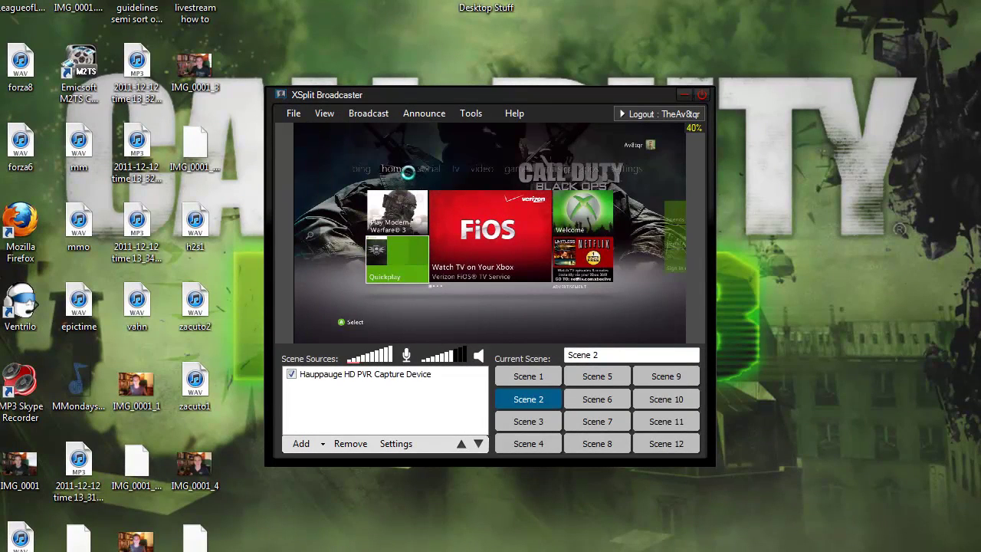
pyautogui.click(472, 285)
pyautogui.click(472, 285)
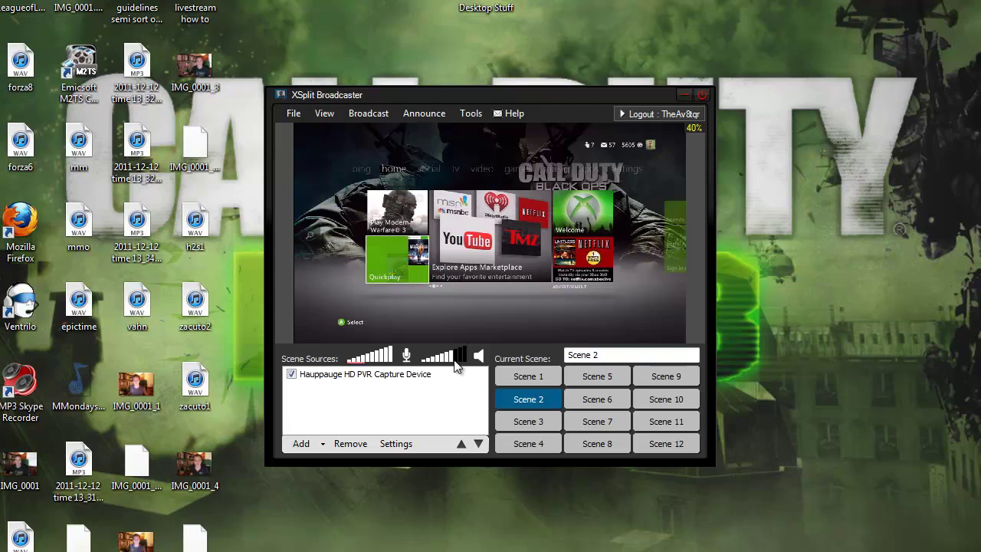
pyautogui.moveTo(462, 365); pyautogui.dragTo(450, 367)
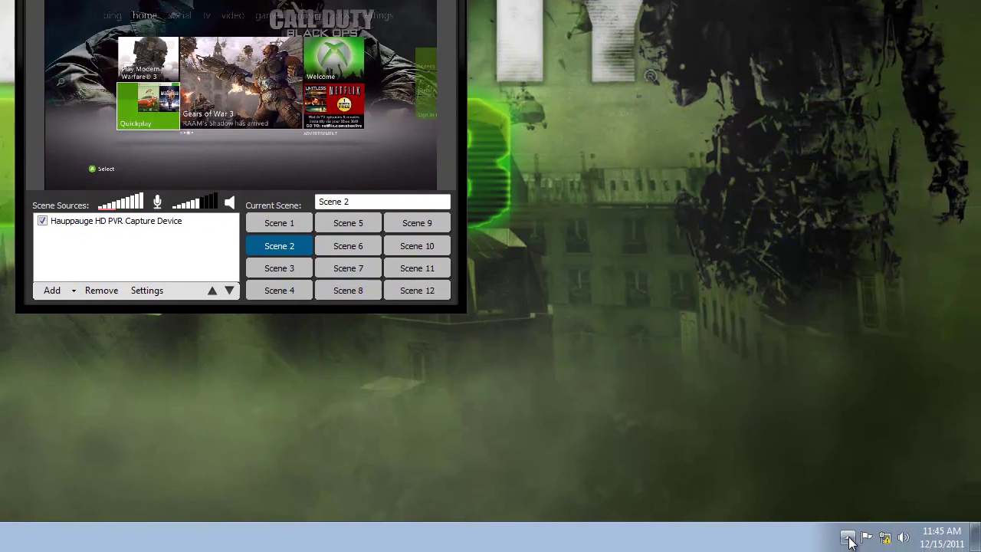
# Pull the CaptureModule slider to the bottom in the Windows Volume Mixer.
pyautogui.click(848, 536)
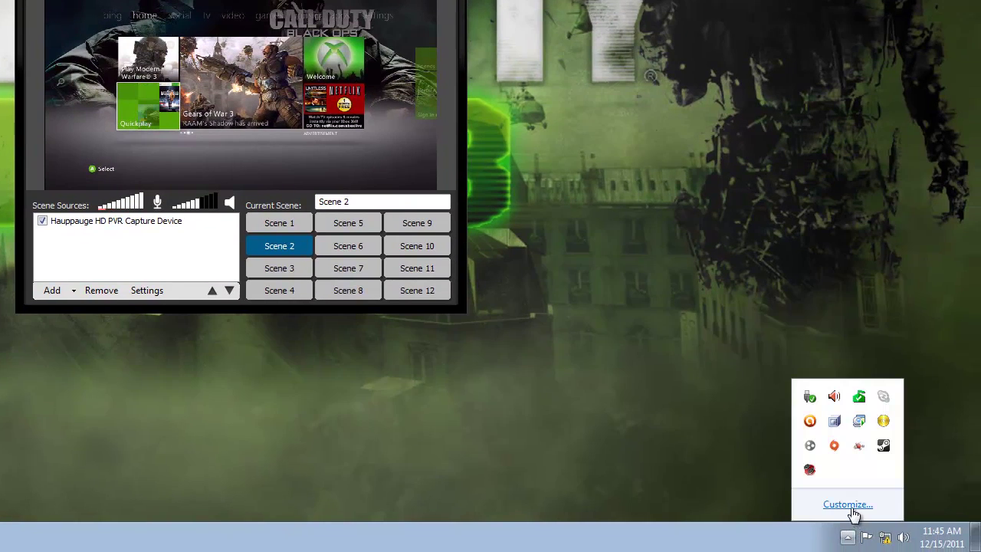
pyautogui.click(904, 536)
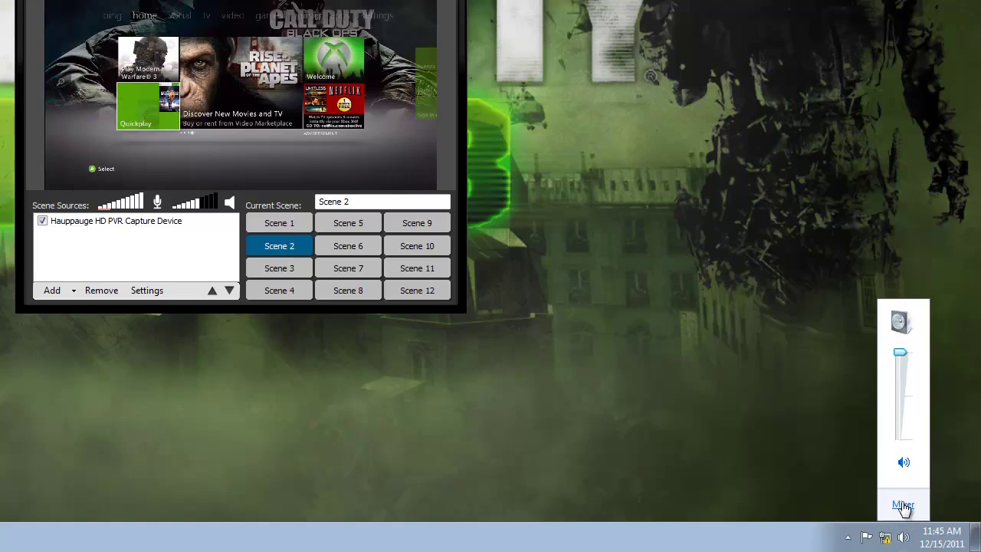
pyautogui.click(901, 506)
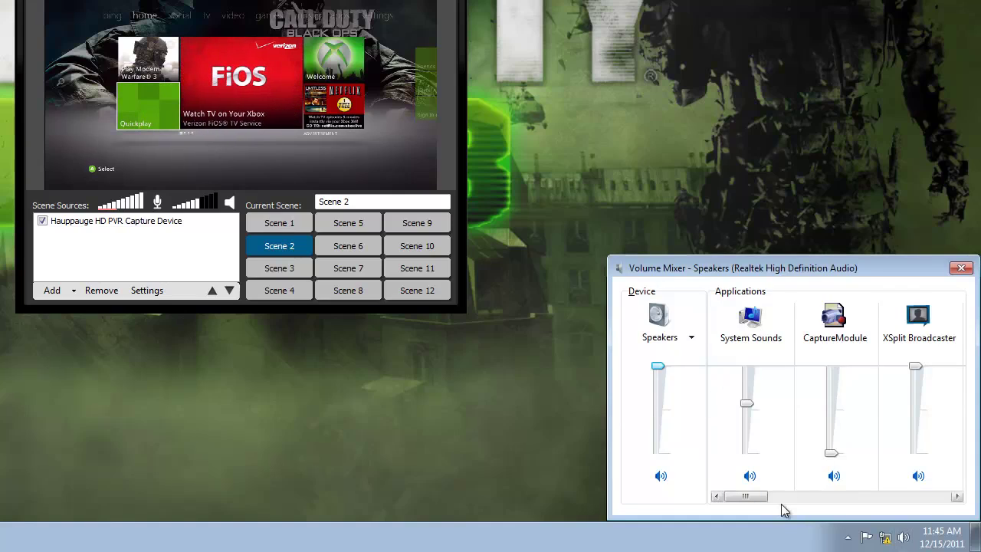
pyautogui.click(787, 496)
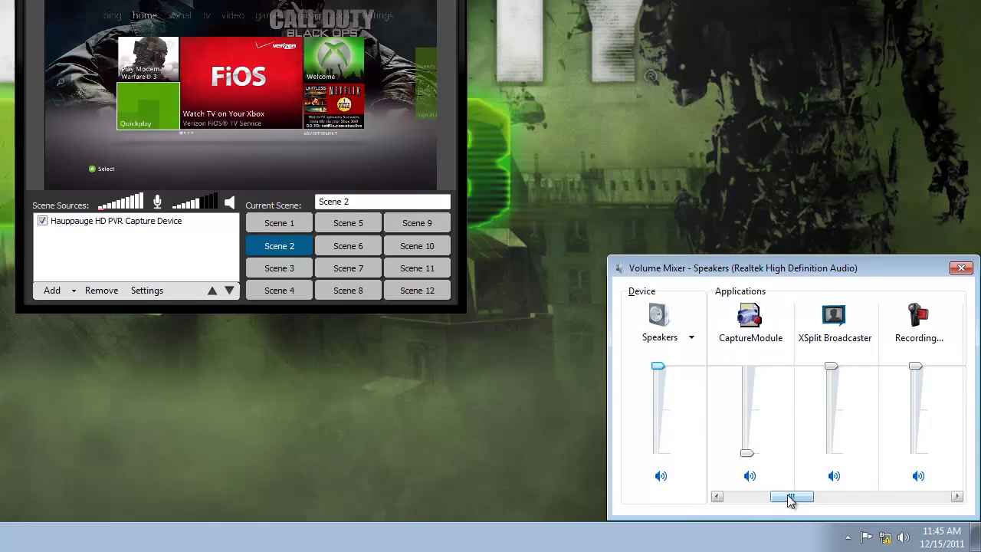
pyautogui.moveTo(789, 499); pyautogui.dragTo(734, 504)
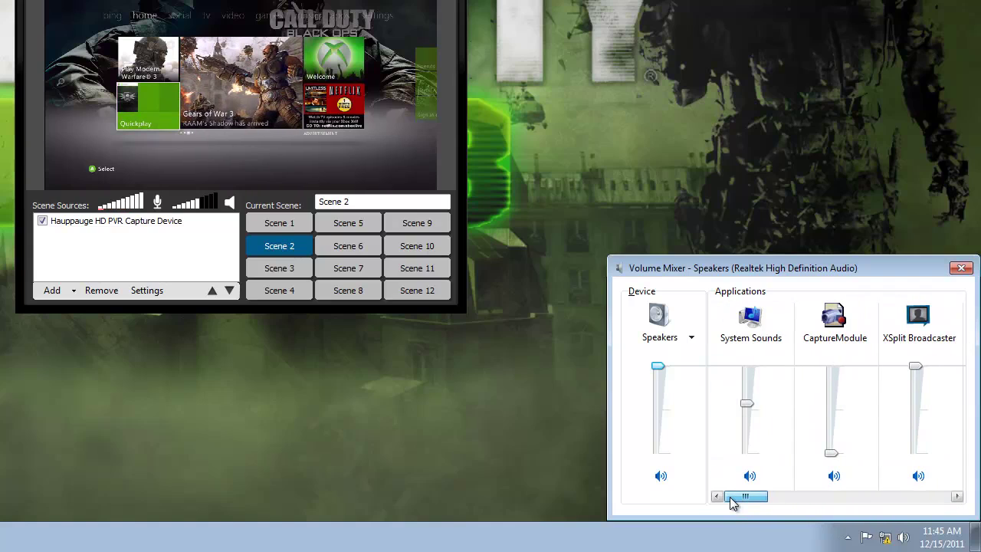
pyautogui.click(834, 371)
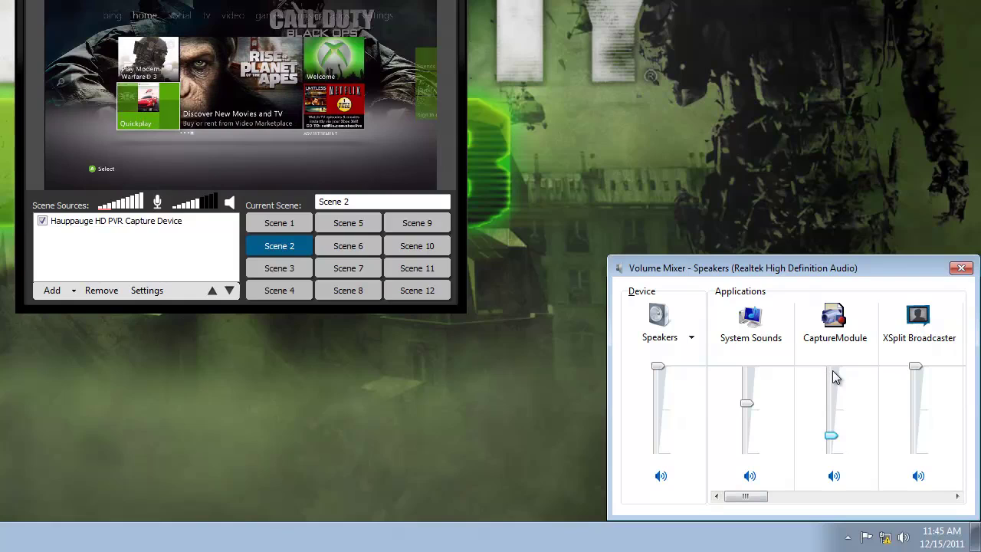
pyautogui.click(839, 441)
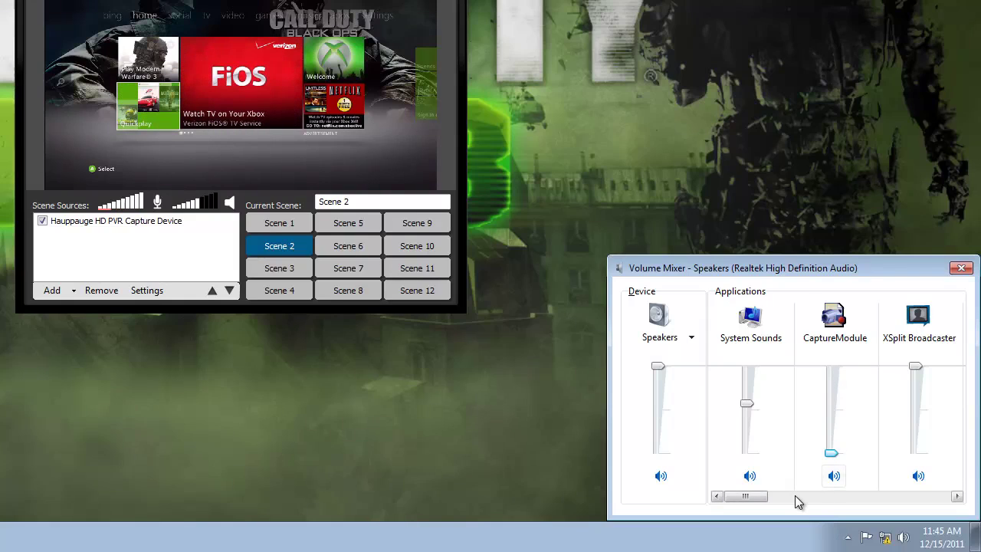
pyautogui.moveTo(795, 496); pyautogui.dragTo(750, 517)
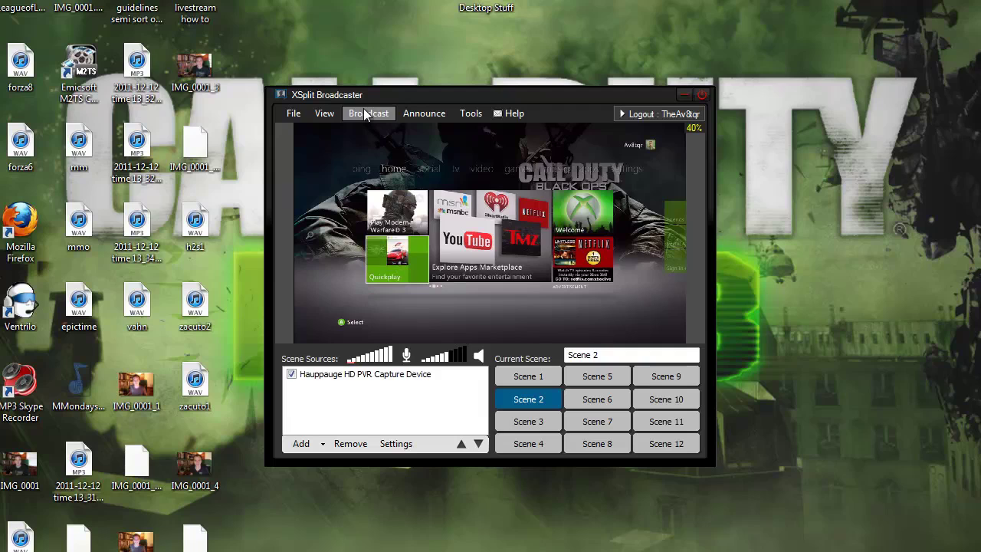
pyautogui.click(370, 114)
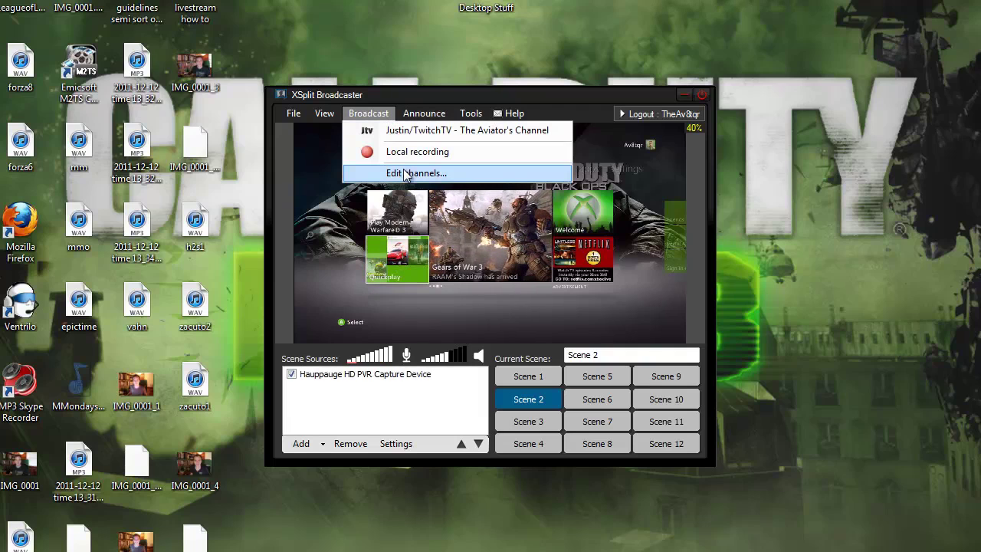
pyautogui.click(439, 433)
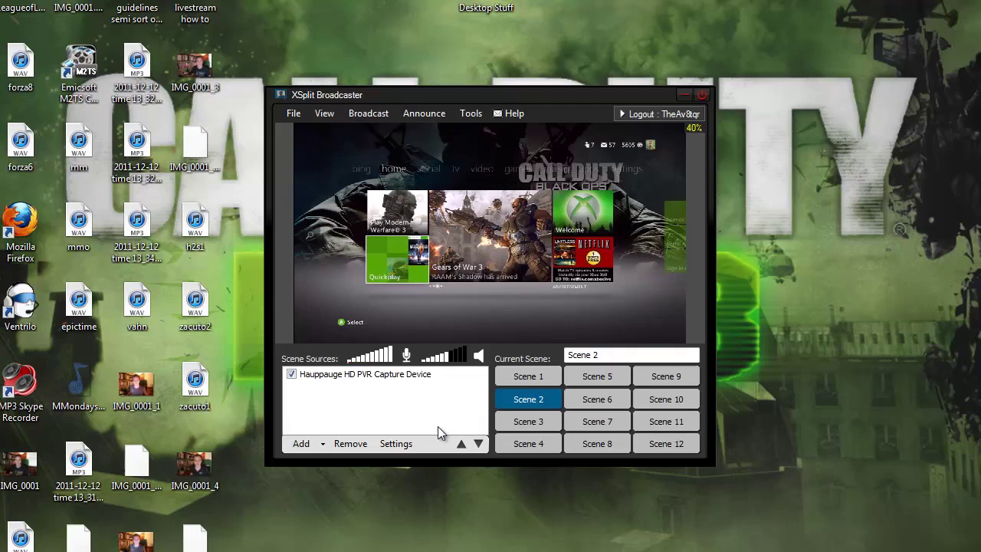